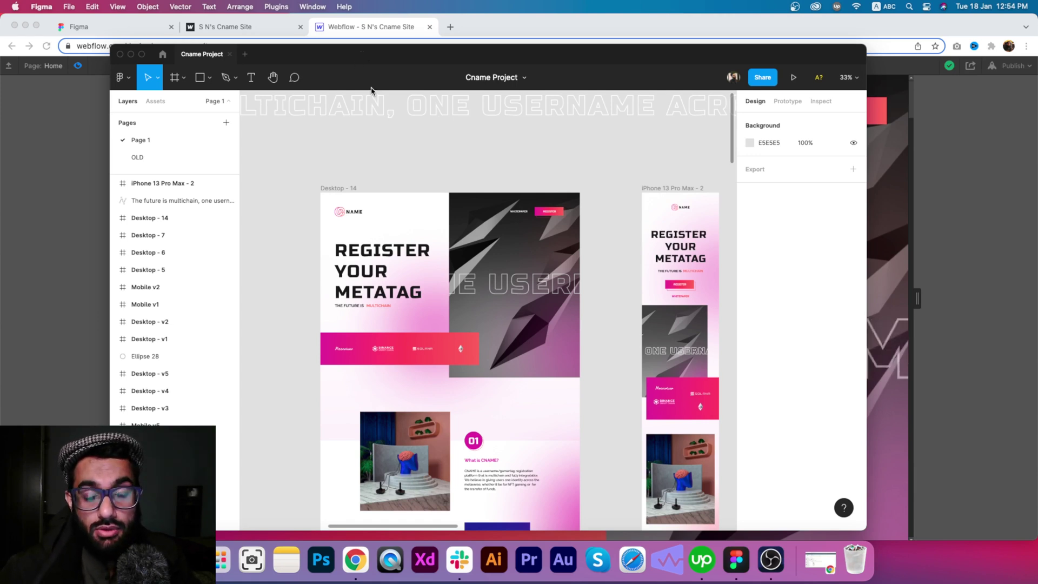
# - Scroll through the Figma design's desktop frame, bringing its top into view
pyautogui.scroll(-5, 598, 290)
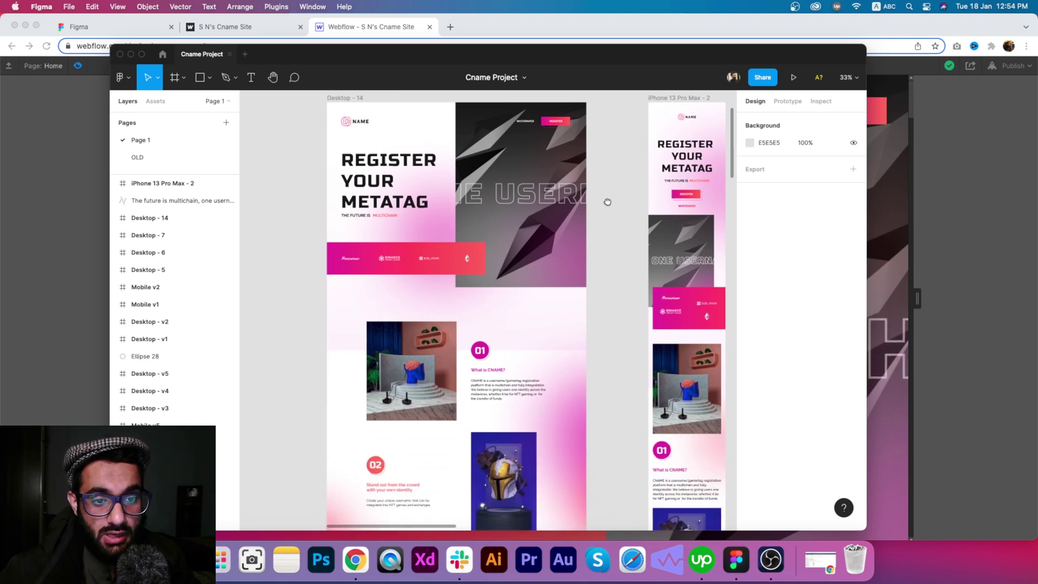
pyautogui.scroll(5, 433, 181)
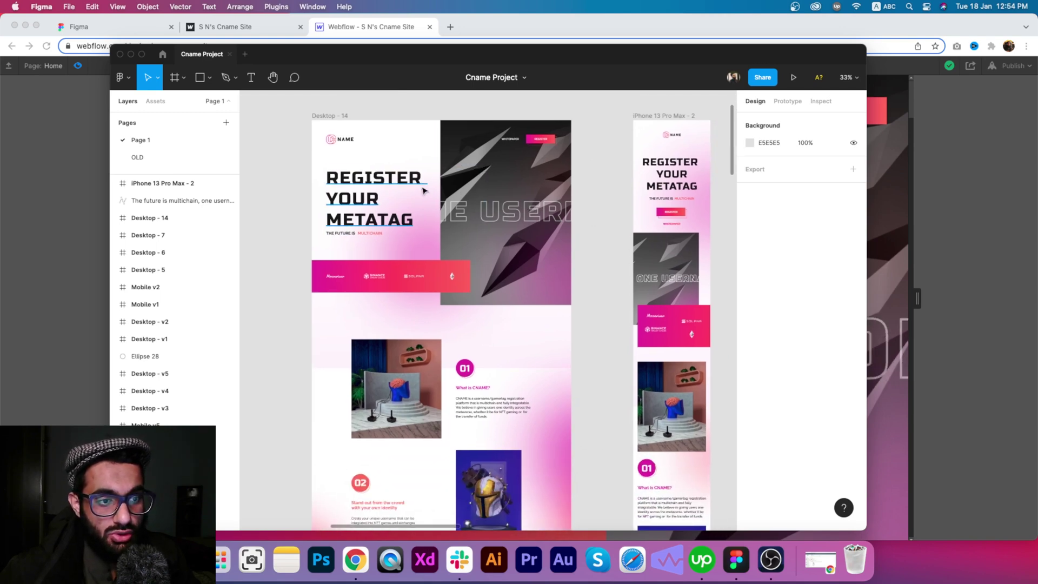
pyautogui.scroll(-8, 579, 185)
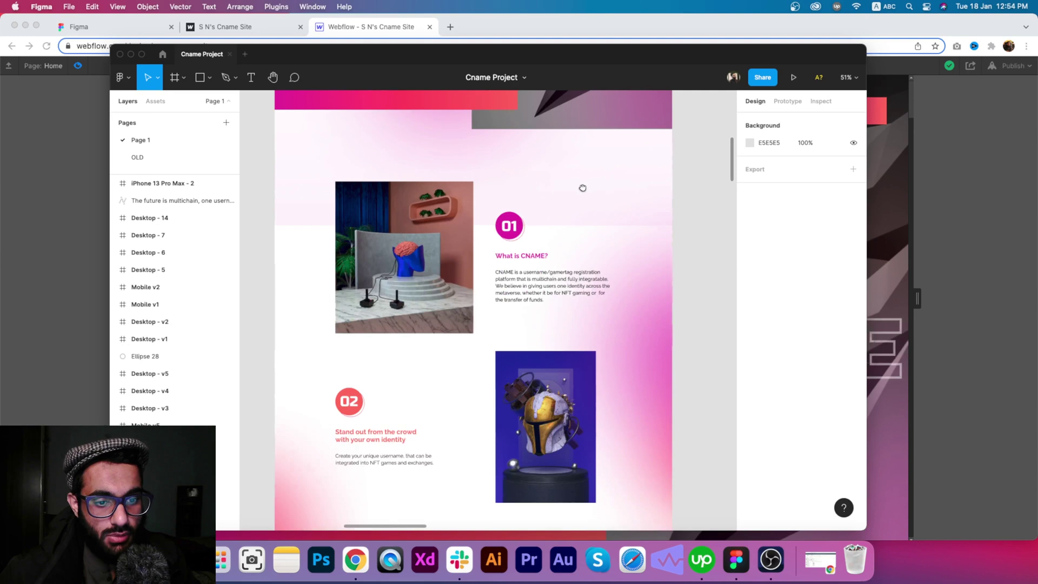
pyautogui.scroll(10, 563, 213)
pyautogui.moveTo(542, 399); pyautogui.dragTo(550, 349)
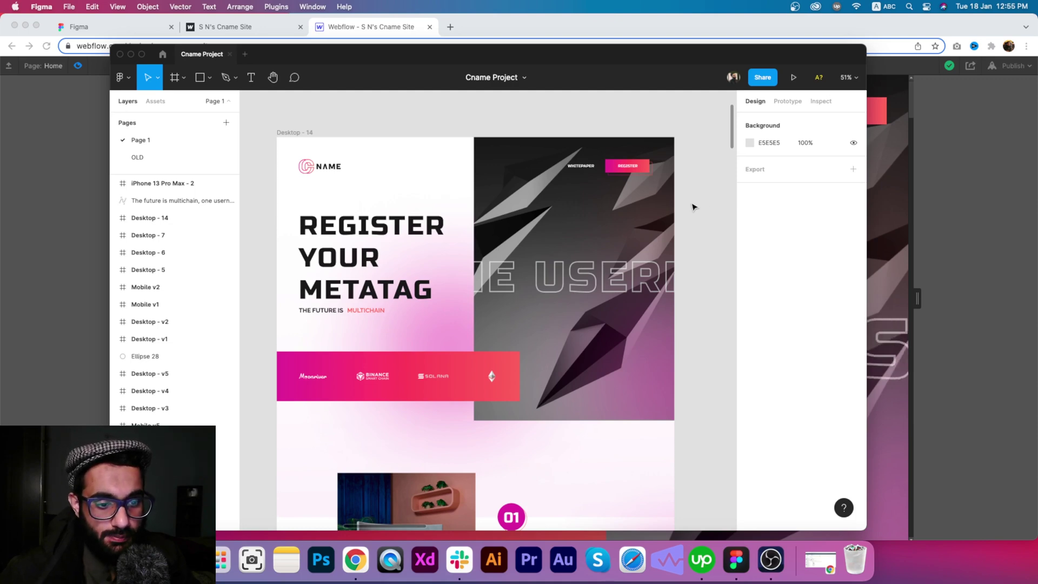
pyautogui.scroll(-10, 616, 436)
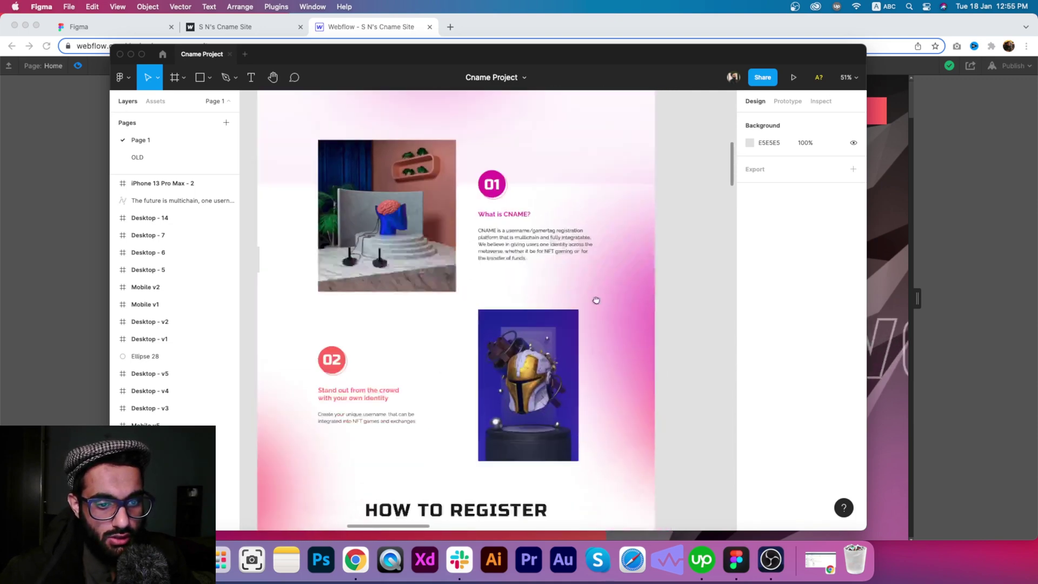
pyautogui.scroll(-15, 595, 300)
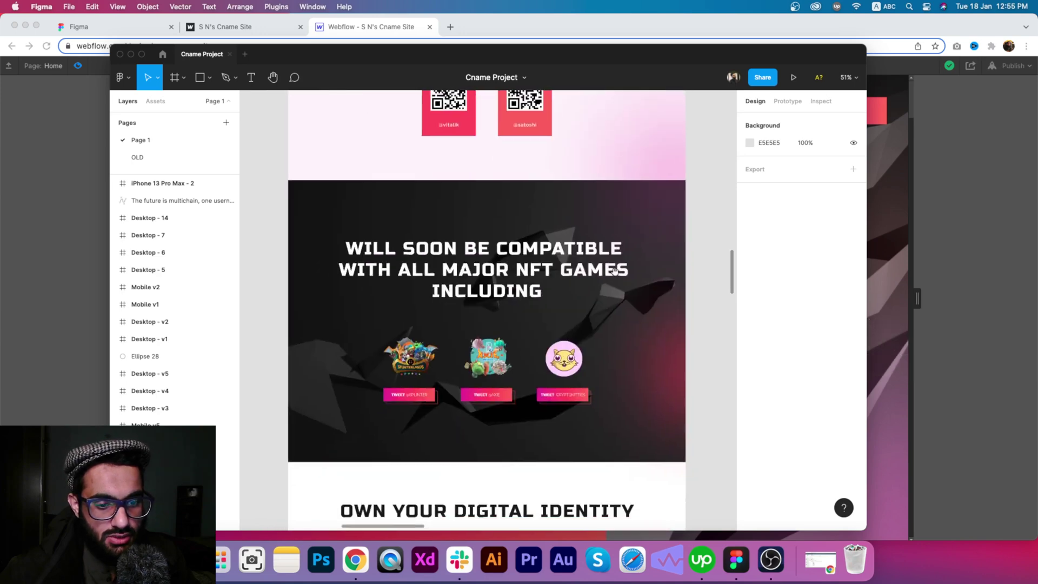
pyautogui.scroll(-15, 617, 275)
# - Glance at the Webflow site, then go back and scroll around the Figma design
pyautogui.press('super+Tab')
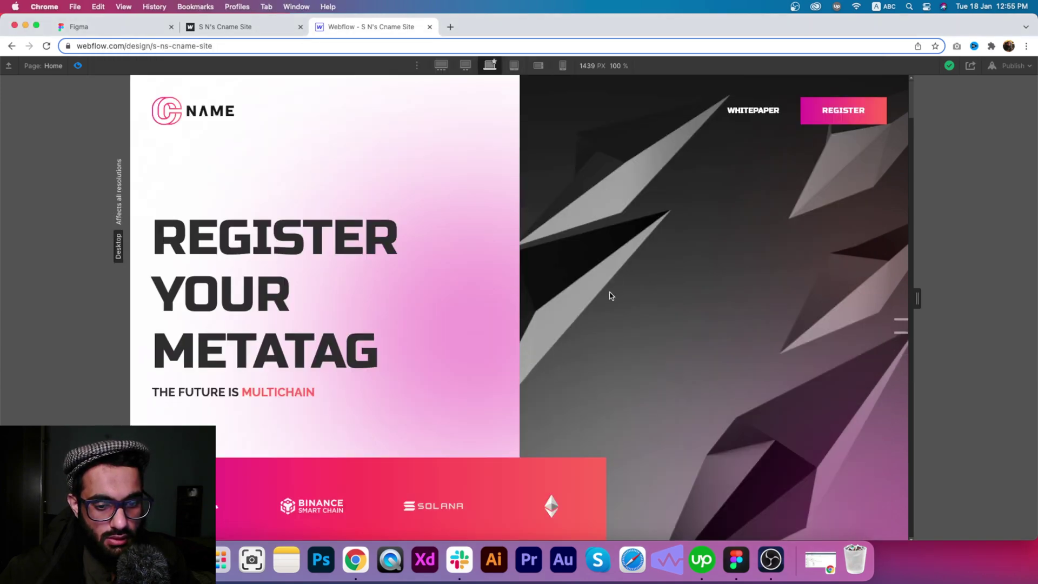
pyautogui.click(737, 560)
pyautogui.scroll(-5, 532, 154)
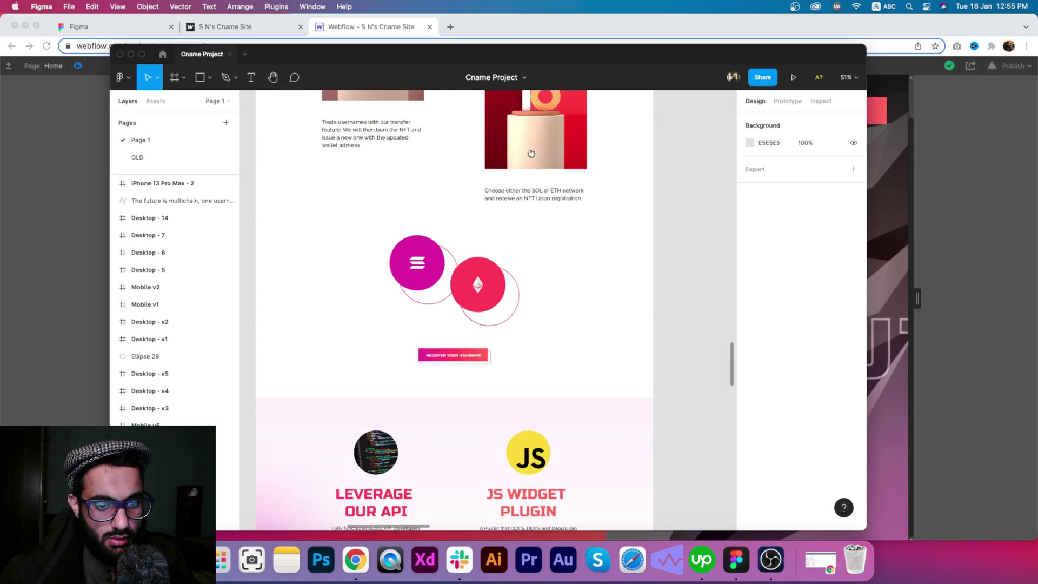
pyautogui.scroll(-10, 532, 154)
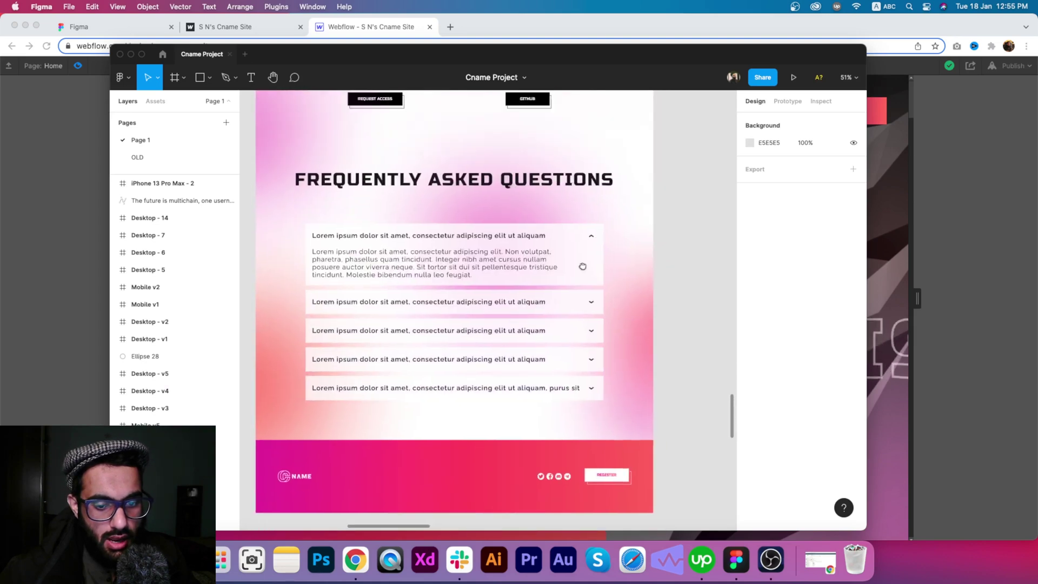
pyautogui.scroll(10, 582, 266)
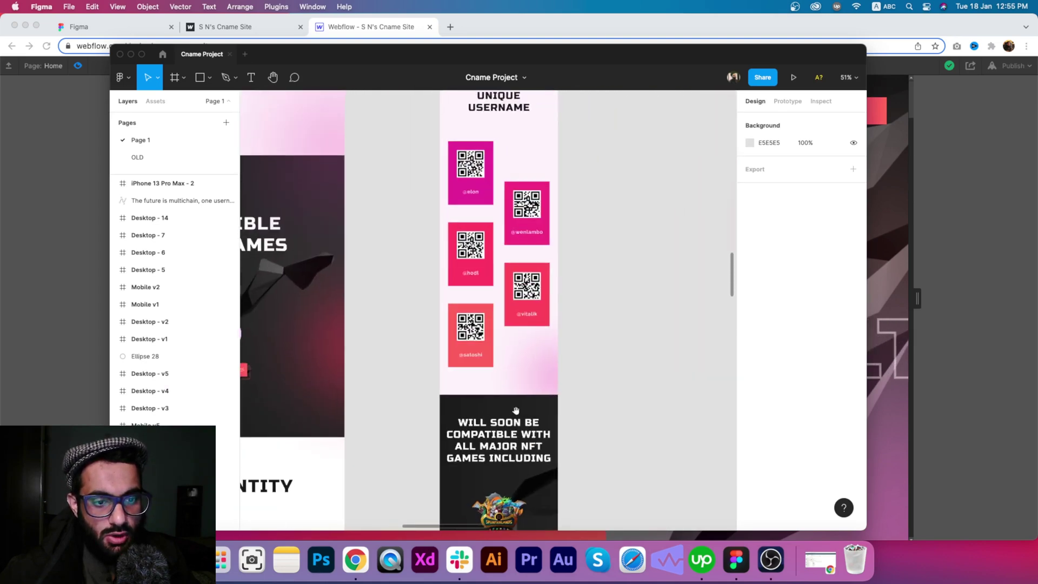
pyautogui.scroll(10, 516, 410)
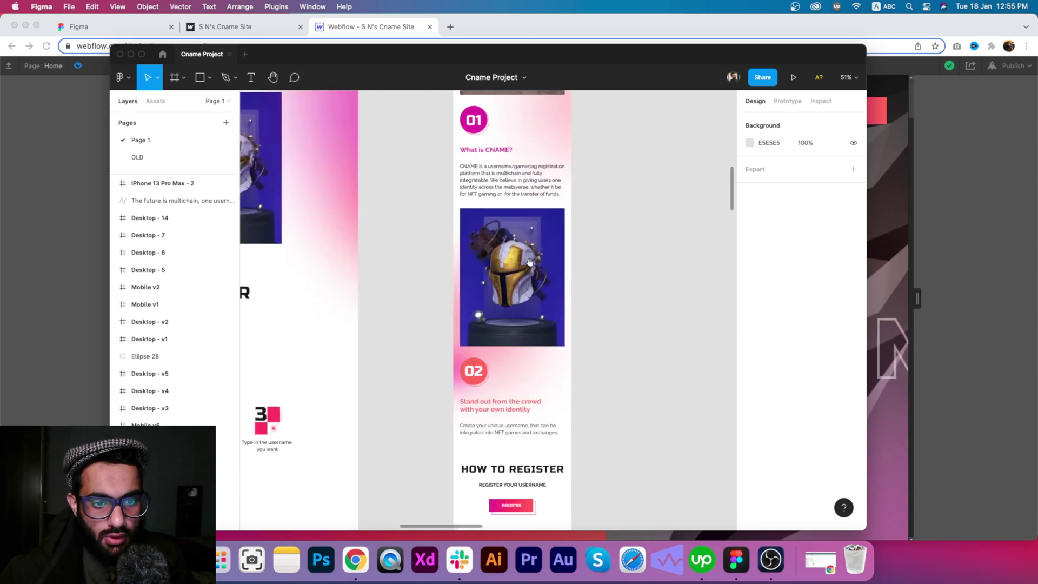
pyautogui.scroll(10, 530, 262)
pyautogui.hscroll(-5, 654, 342)
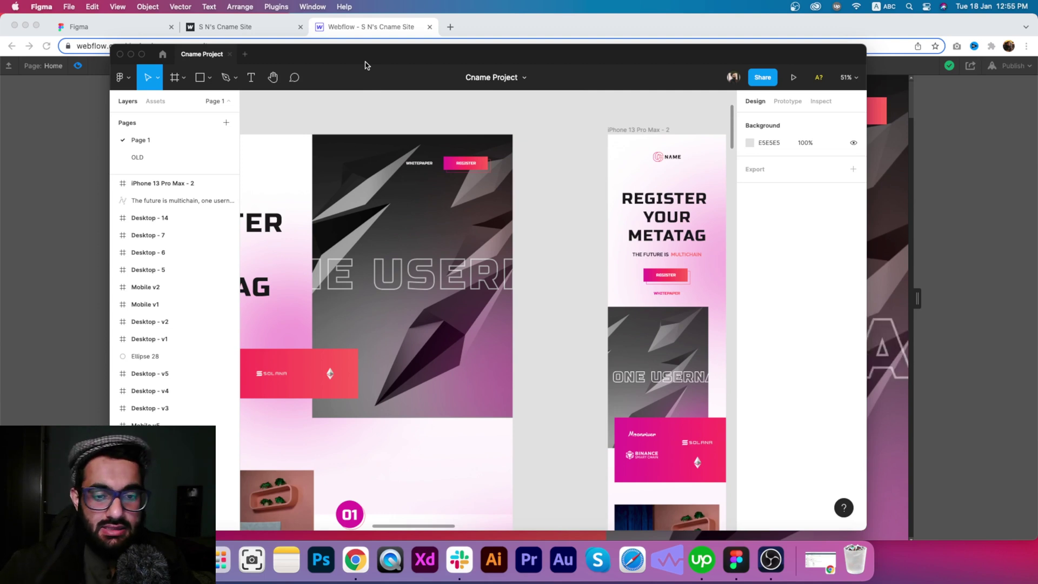
# - Exit preview on the Webflow Cname site and scroll through its home page in the Designer
pyautogui.click(350, 29)
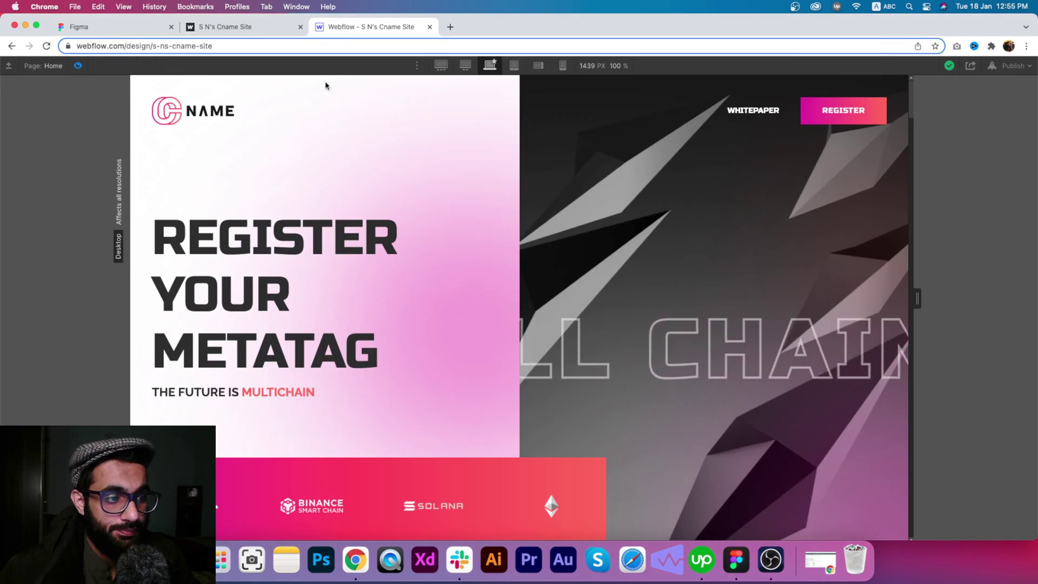
pyautogui.click(79, 65)
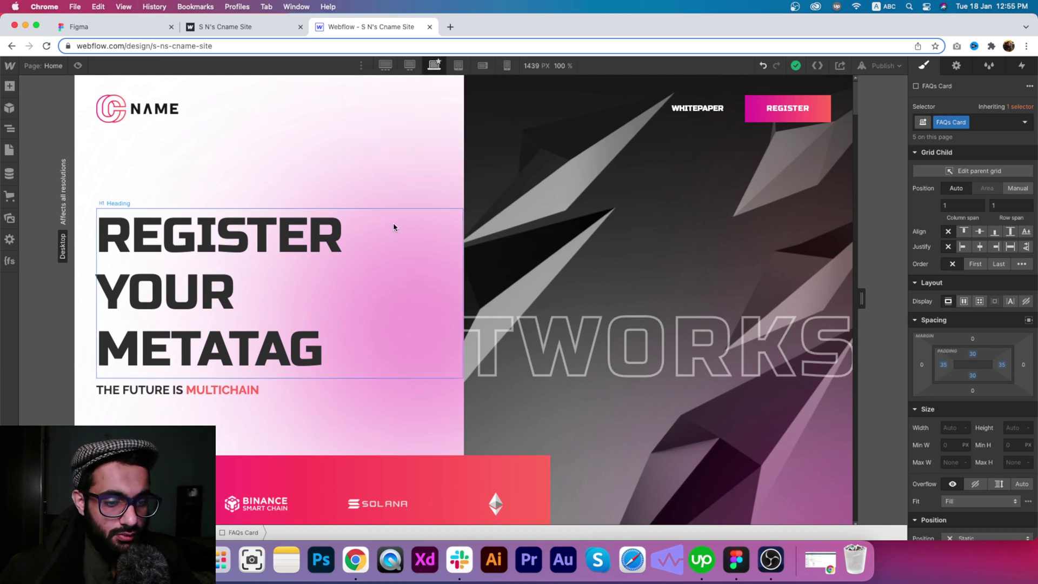
pyautogui.scroll(-10, 393, 223)
pyautogui.scroll(-20, 393, 227)
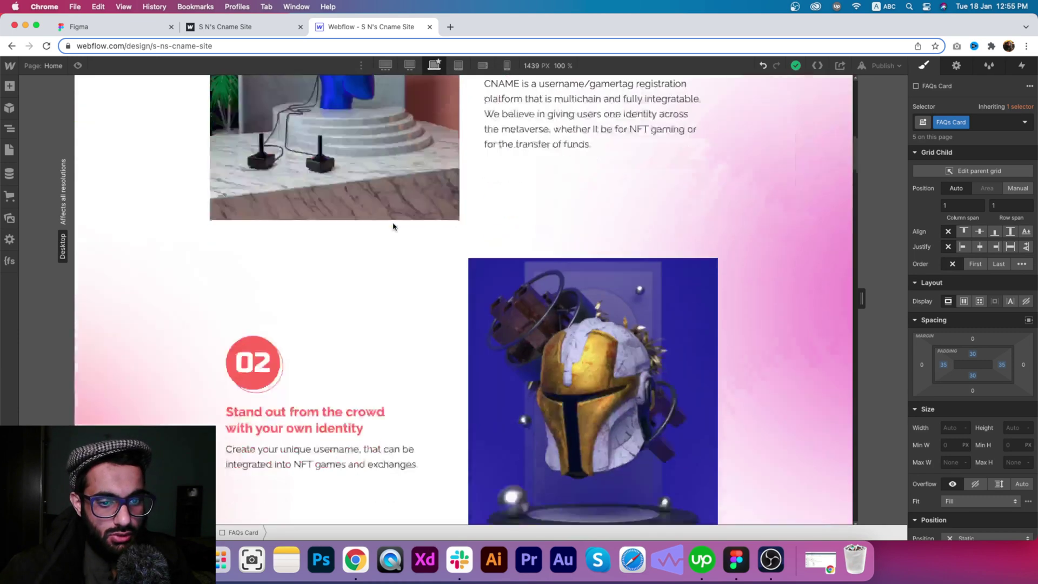
pyautogui.scroll(15, 393, 227)
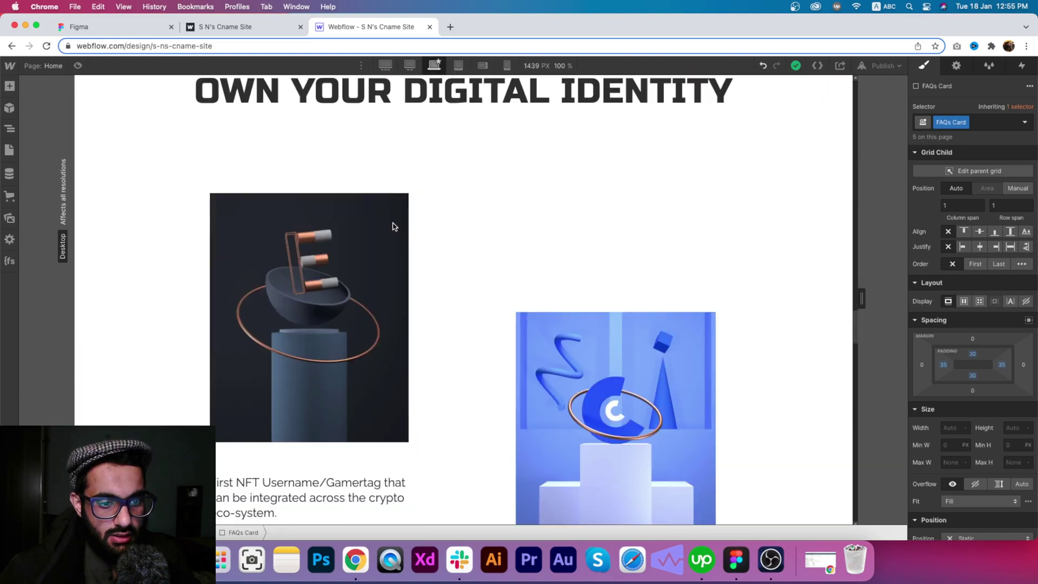
pyautogui.scroll(-15, 393, 227)
pyautogui.scroll(-10, 393, 226)
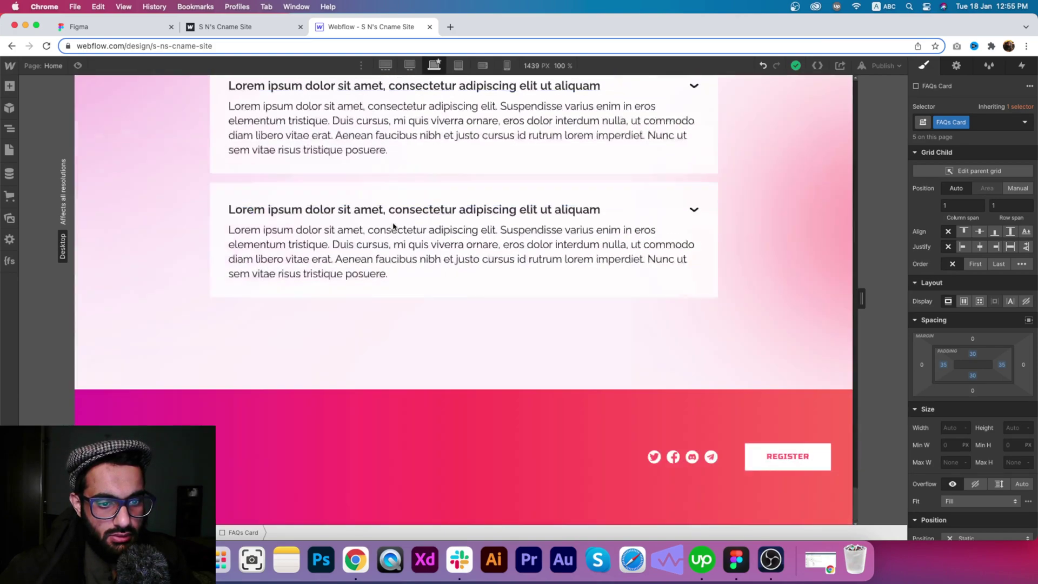
pyautogui.scroll(20, 393, 226)
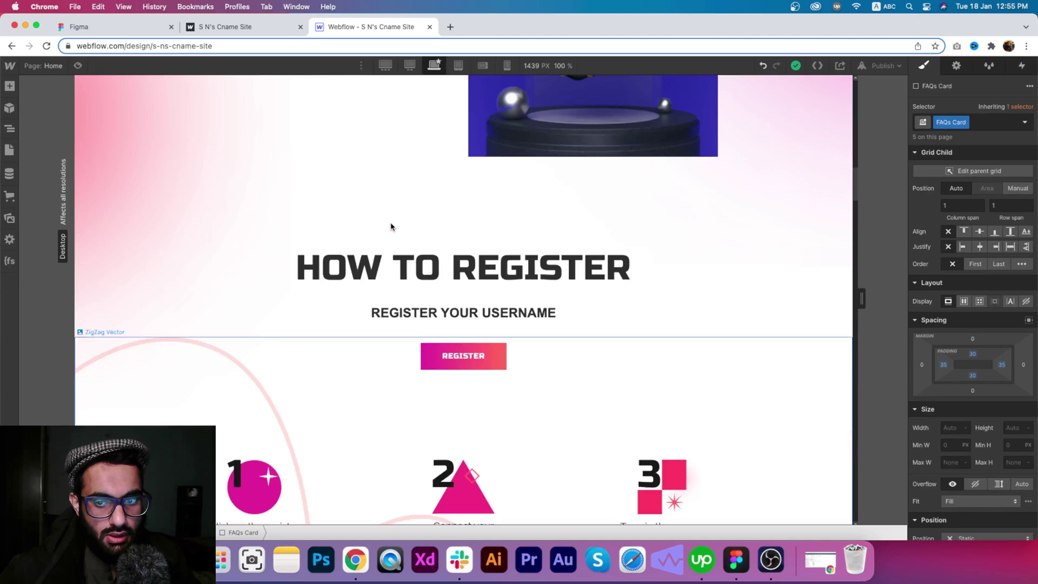
pyautogui.scroll(5, 391, 226)
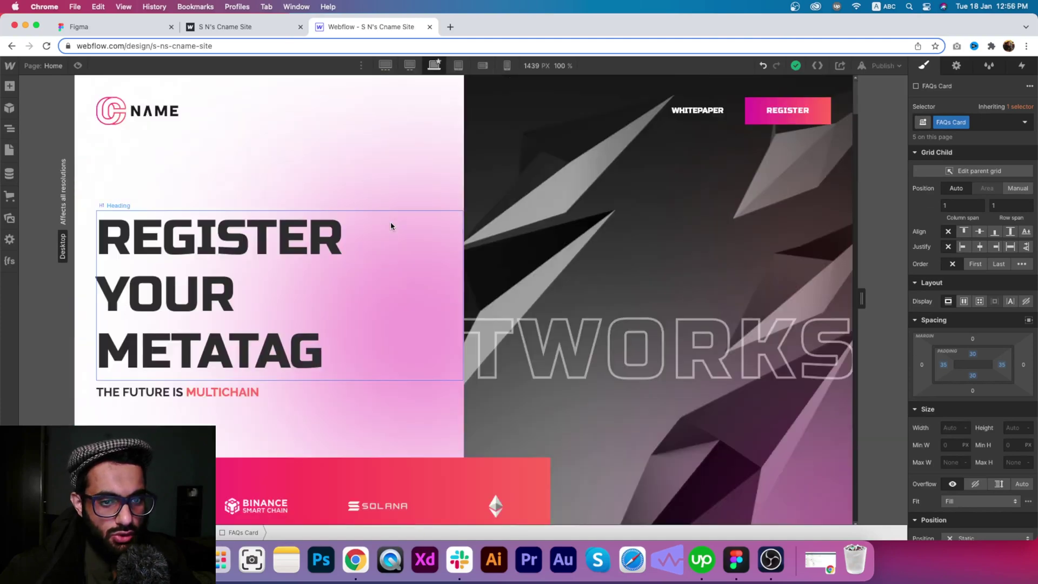
# - Preview the page to watch the moving text and scroll down through it
pyautogui.click(78, 66)
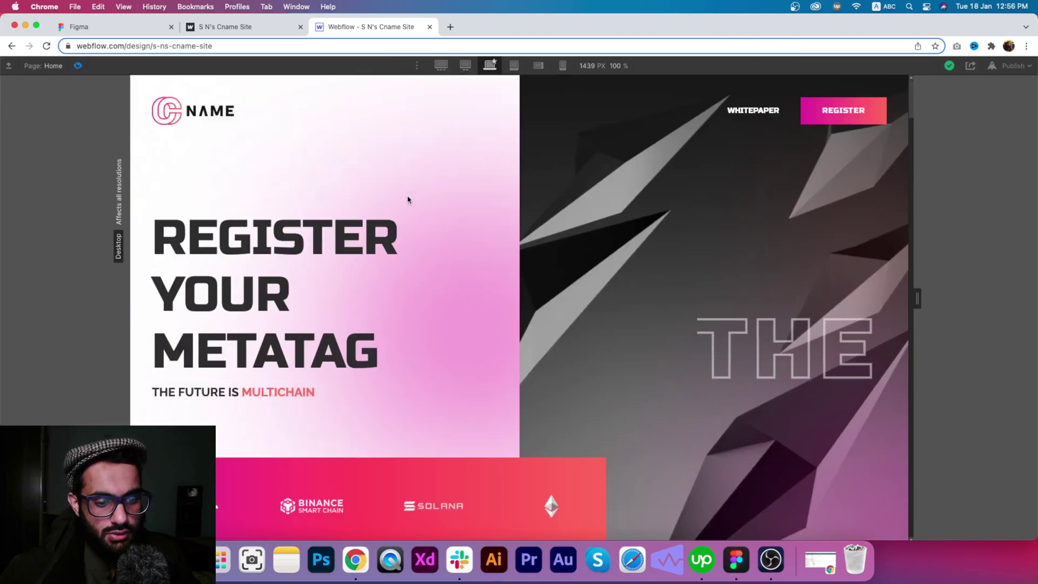
pyautogui.scroll(-3, 407, 200)
pyautogui.scroll(3, 406, 200)
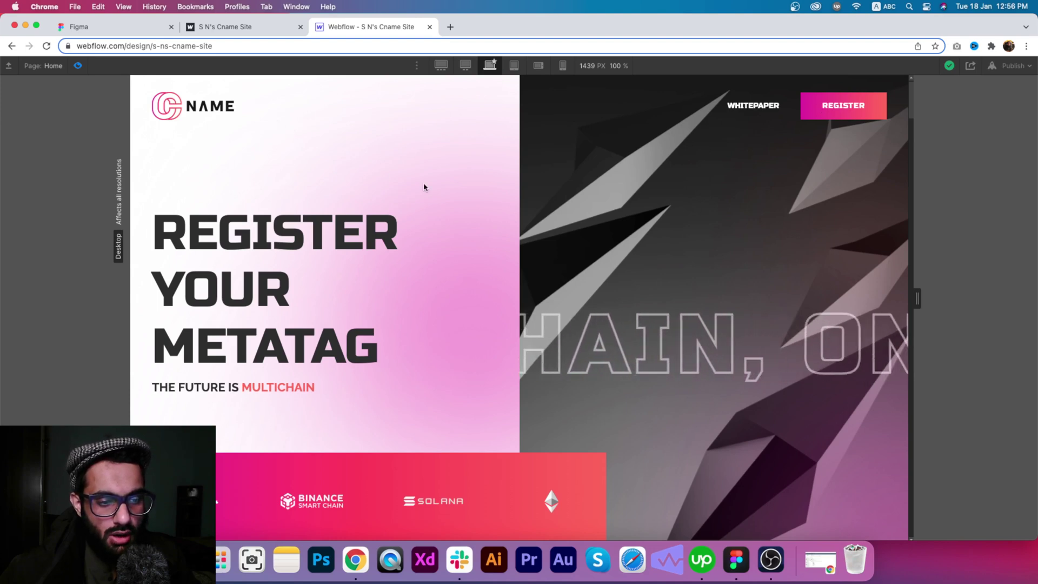
pyautogui.scroll(-4, 427, 198)
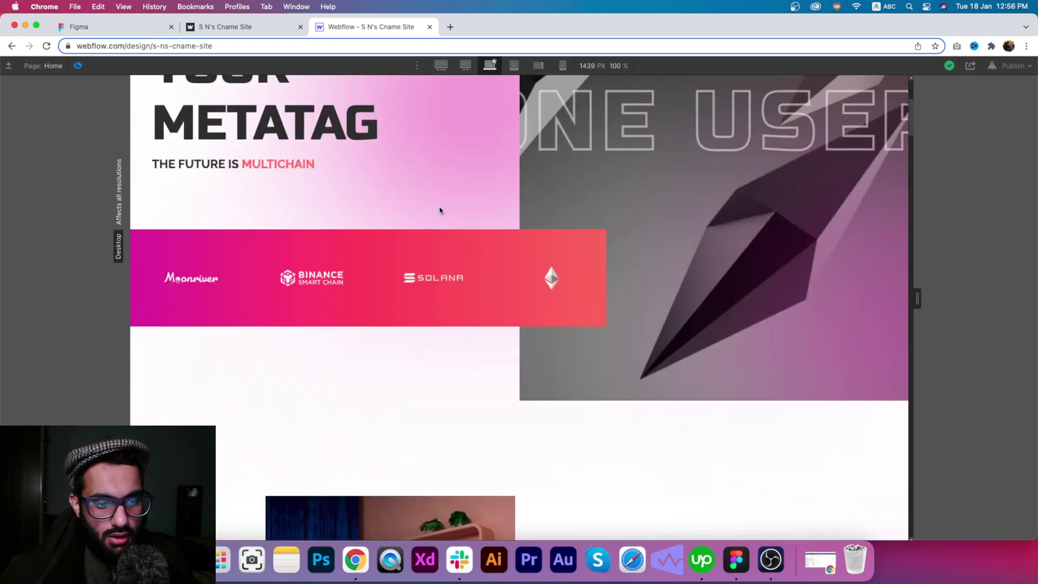
pyautogui.scroll(-5, 439, 210)
pyautogui.scroll(-10, 439, 210)
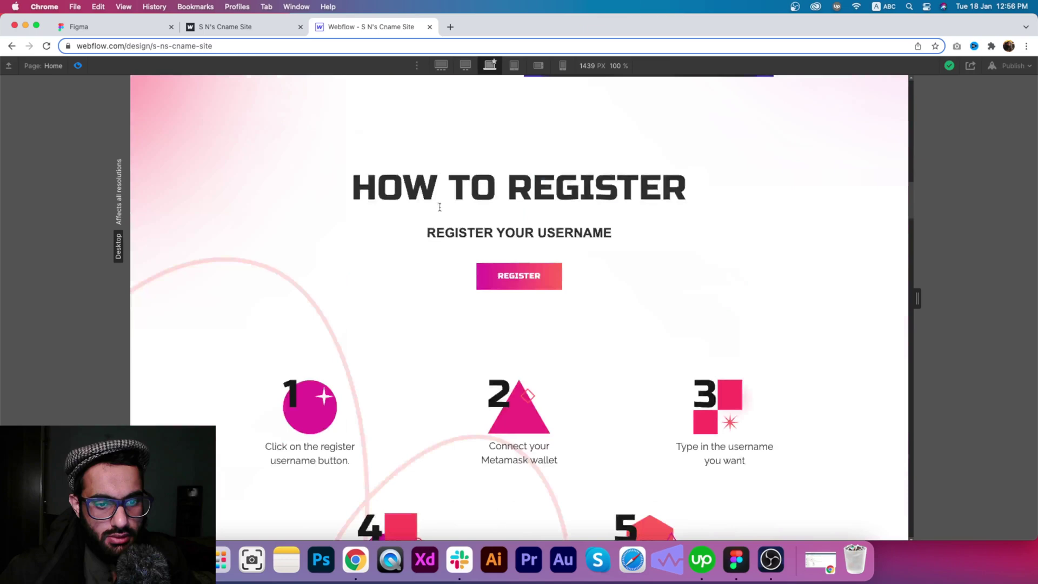
pyautogui.scroll(-10, 439, 210)
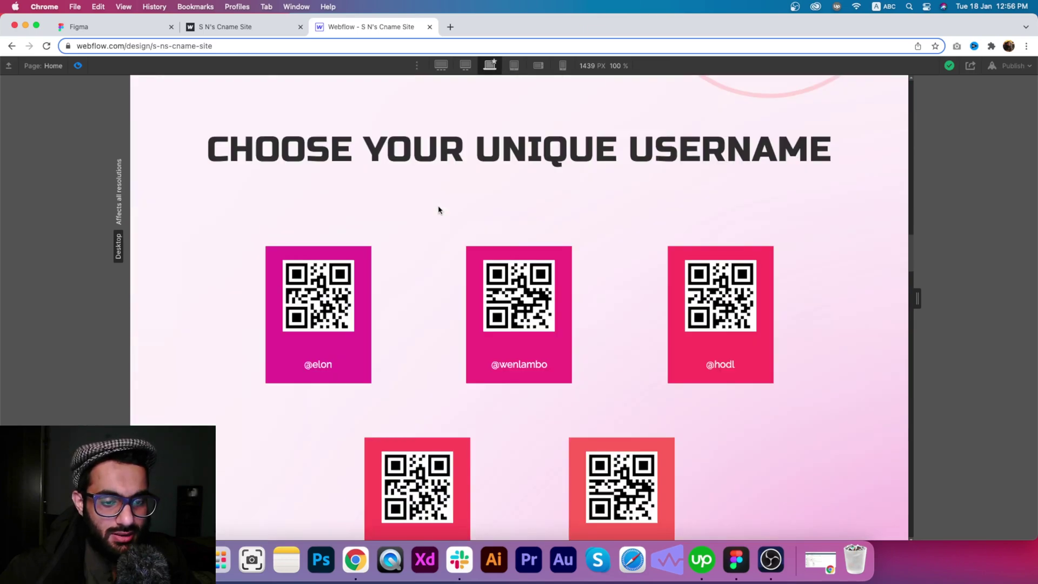
pyautogui.scroll(-10, 439, 210)
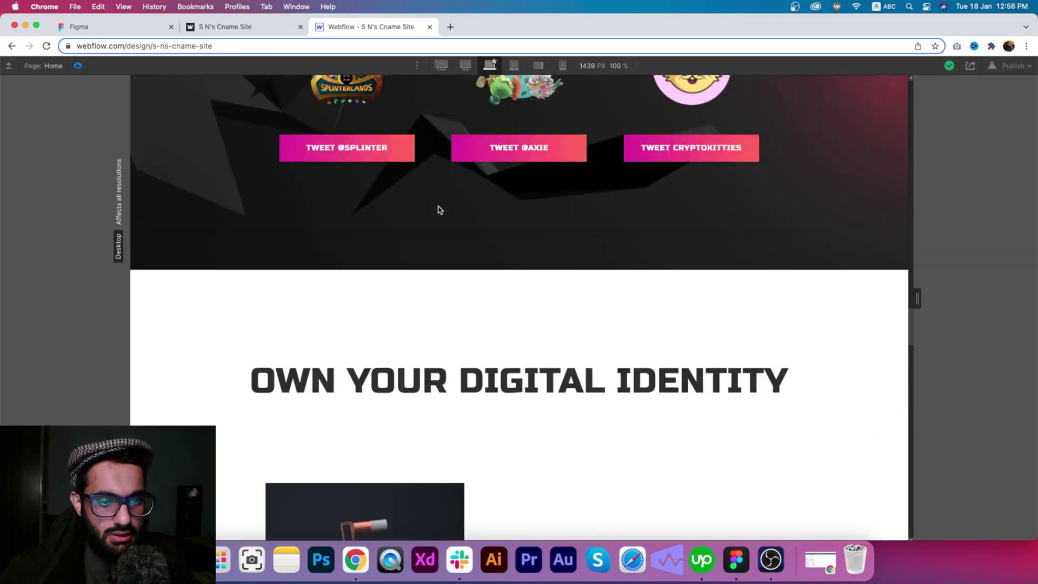
pyautogui.scroll(3, 439, 205)
# - Scroll to the FAQ section and expand the first two FAQ answers
pyautogui.scroll(-10, 437, 286)
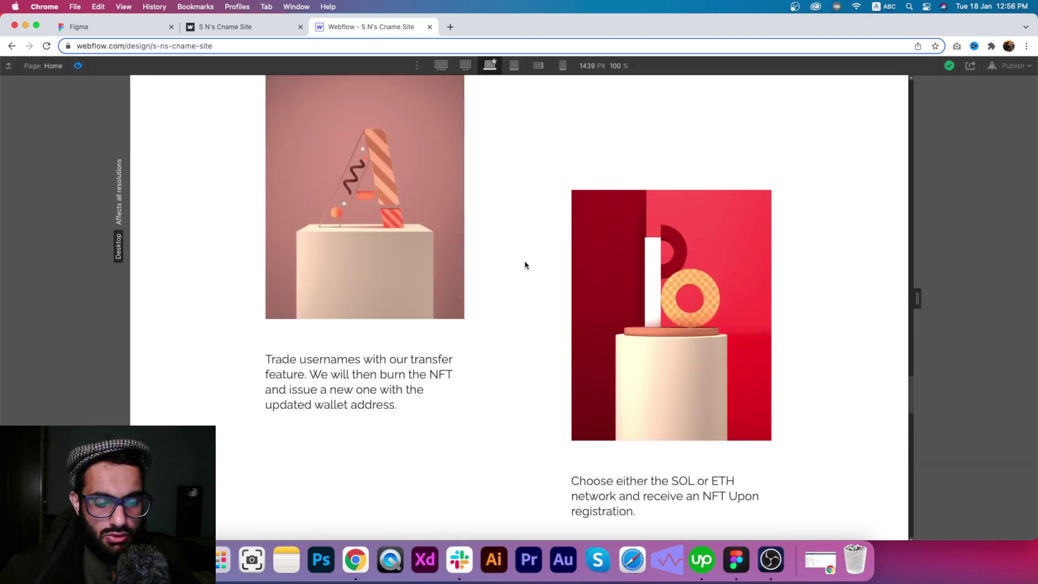
pyautogui.scroll(-7, 424, 267)
pyautogui.scroll(4, 522, 211)
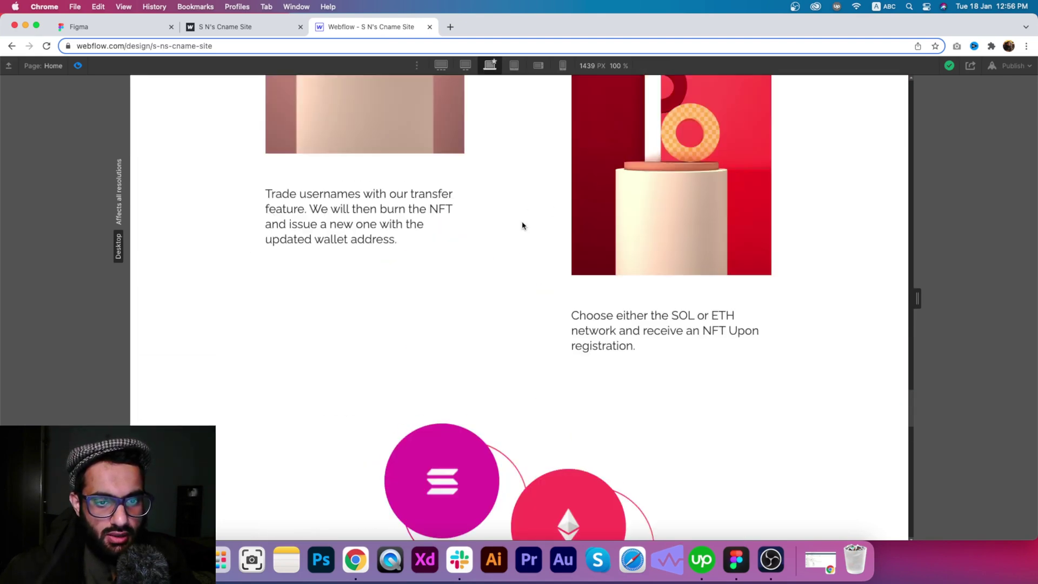
pyautogui.scroll(-4, 519, 225)
pyautogui.scroll(-8, 518, 224)
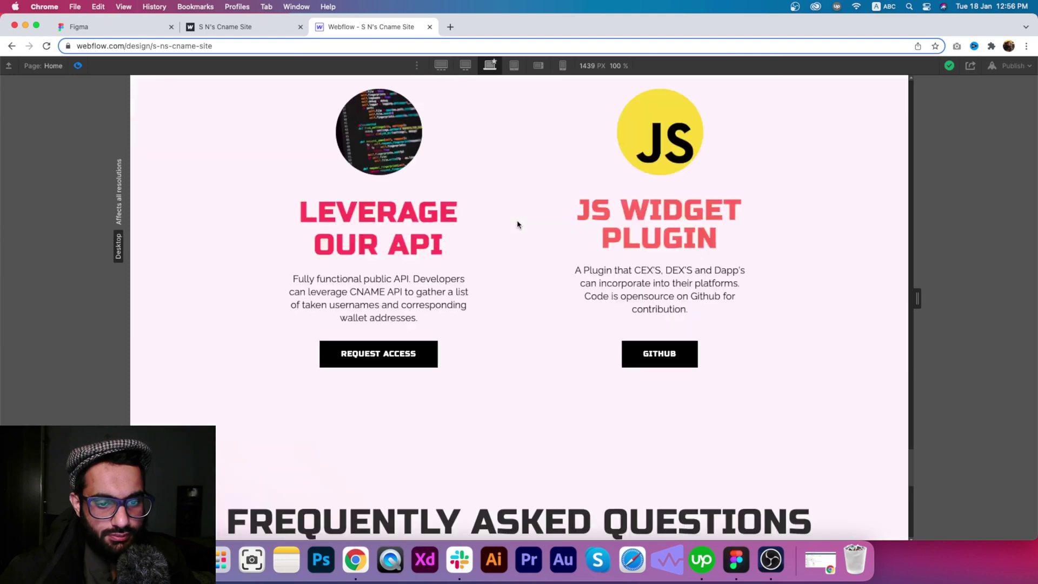
pyautogui.scroll(-8, 490, 292)
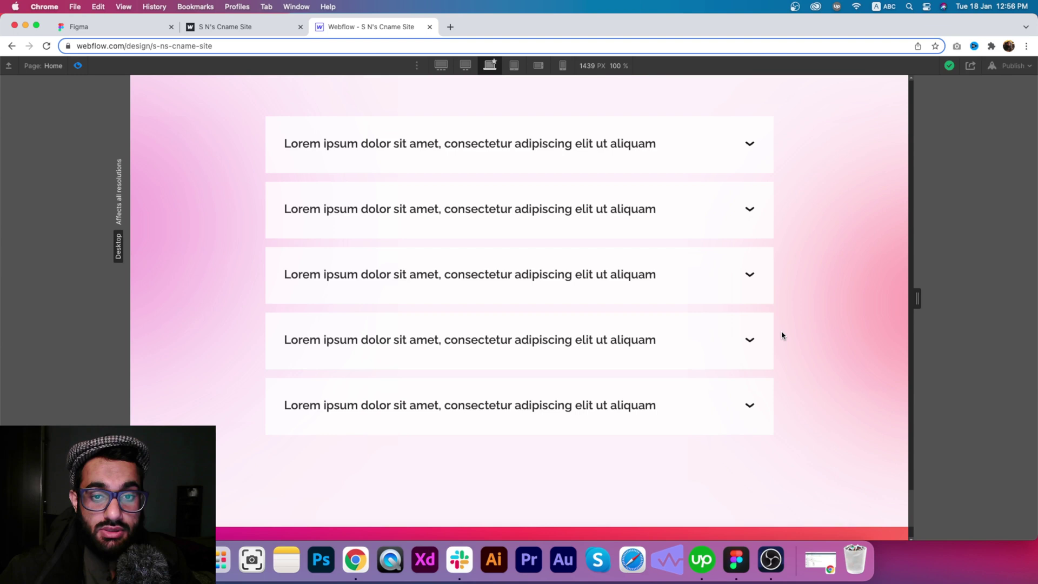
pyautogui.click(670, 145)
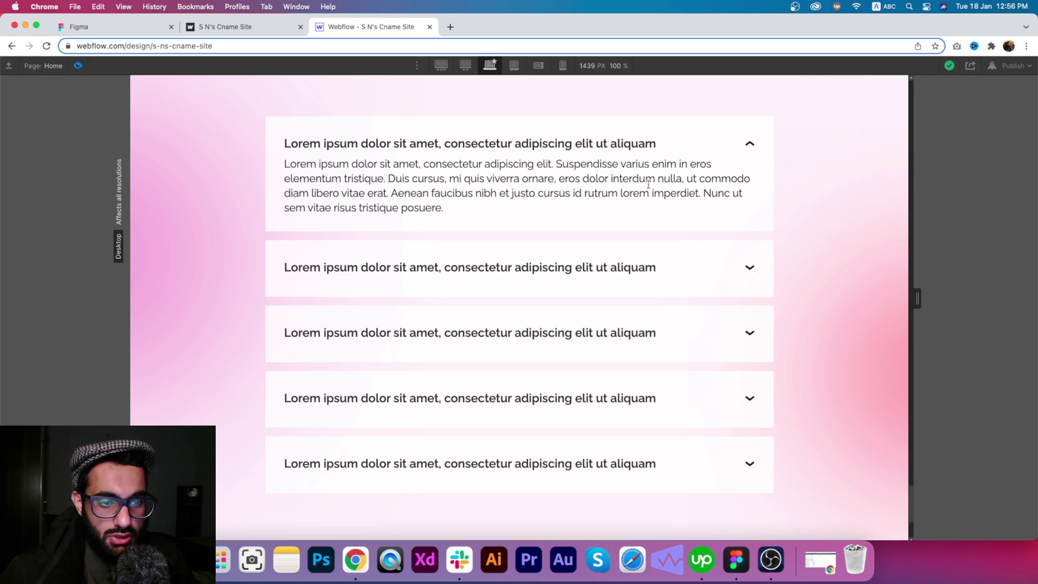
pyautogui.scroll(4, 651, 186)
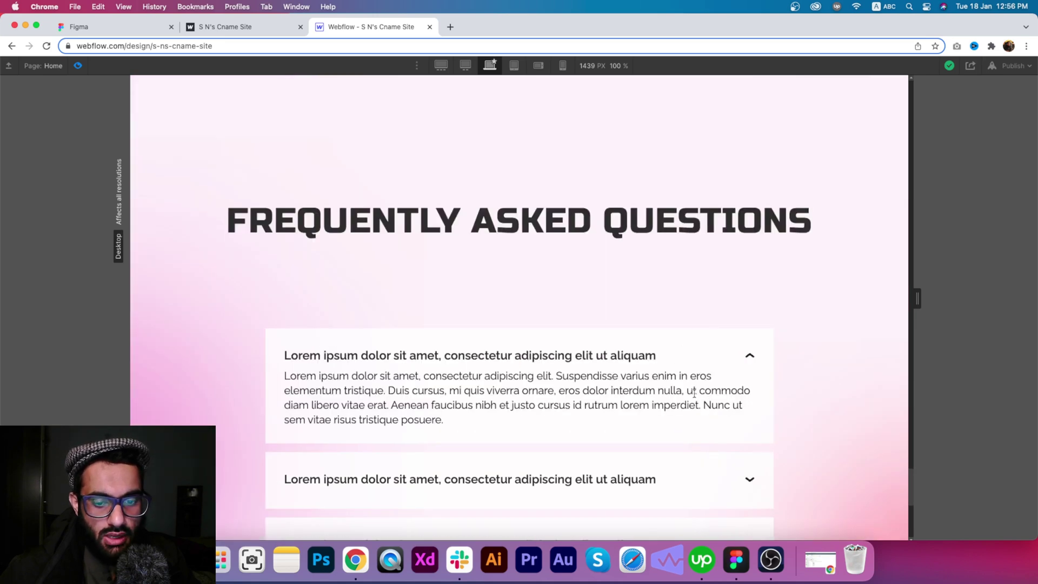
pyautogui.scroll(-3, 694, 378)
pyautogui.click(693, 336)
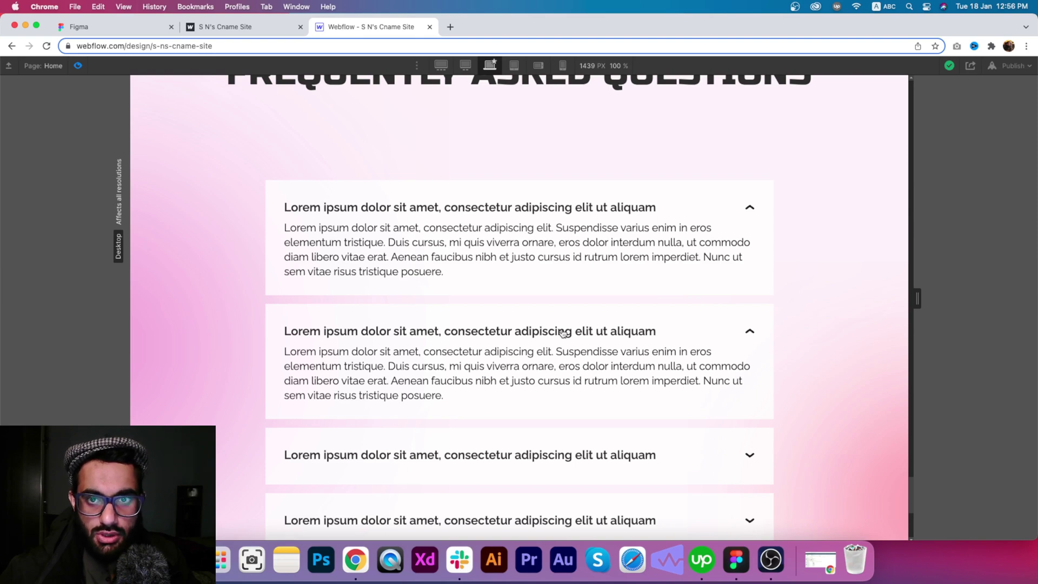
pyautogui.scroll(7, 385, 258)
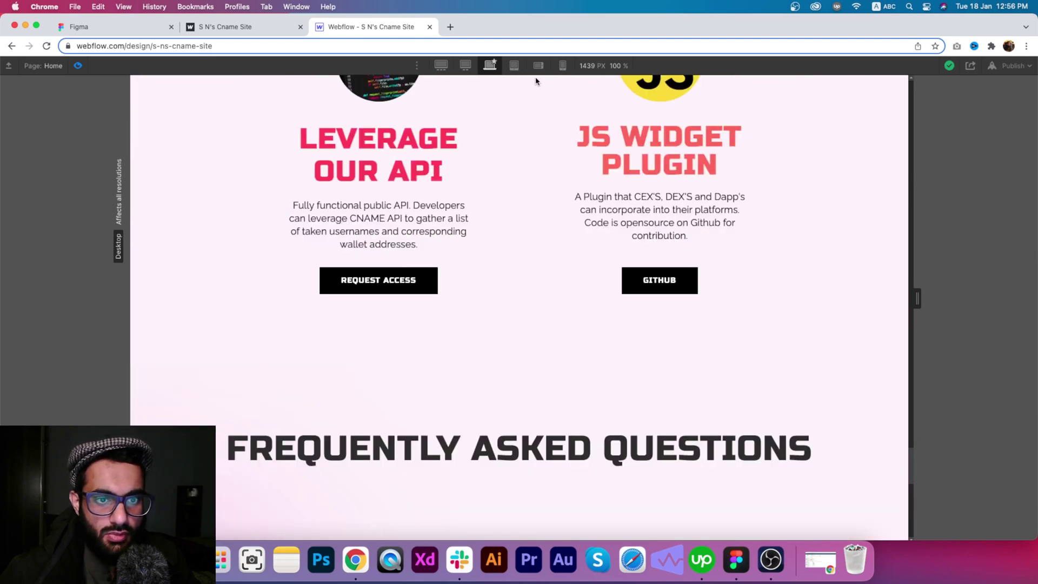
# - Preview the page at Mobile Portrait and set the canvas width to 360 px
pyautogui.click(562, 67)
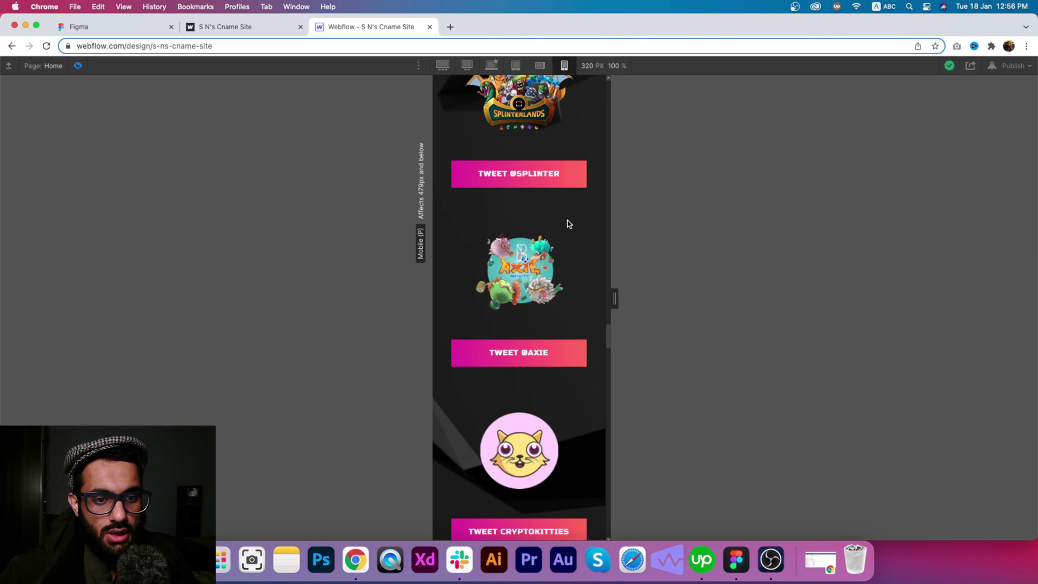
pyautogui.scroll(-5, 567, 225)
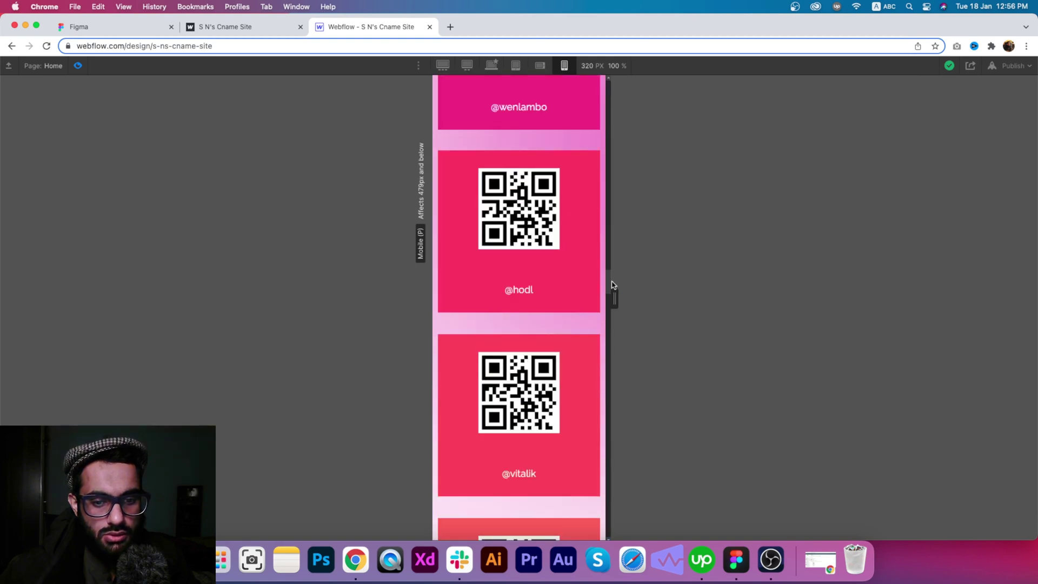
pyautogui.moveTo(614, 297); pyautogui.dragTo(623, 298)
pyautogui.click(589, 67)
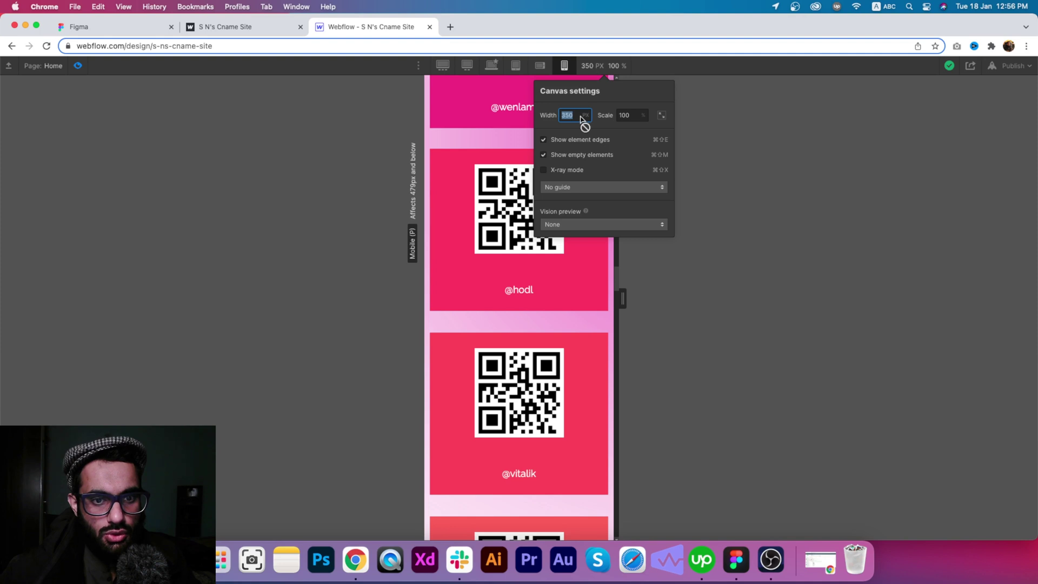
pyautogui.write('3')
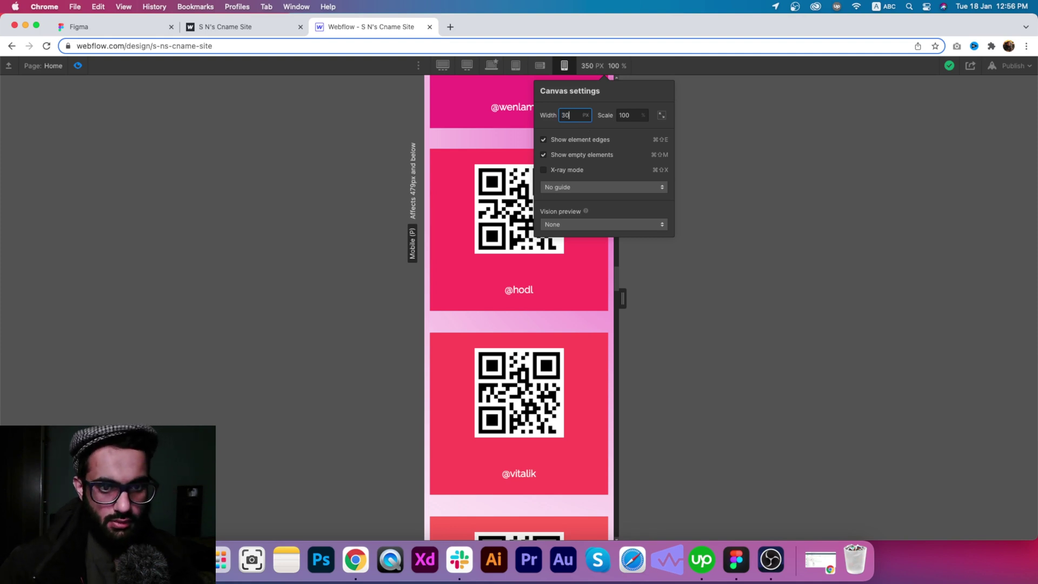
pyautogui.write('60')
pyautogui.press('Return')
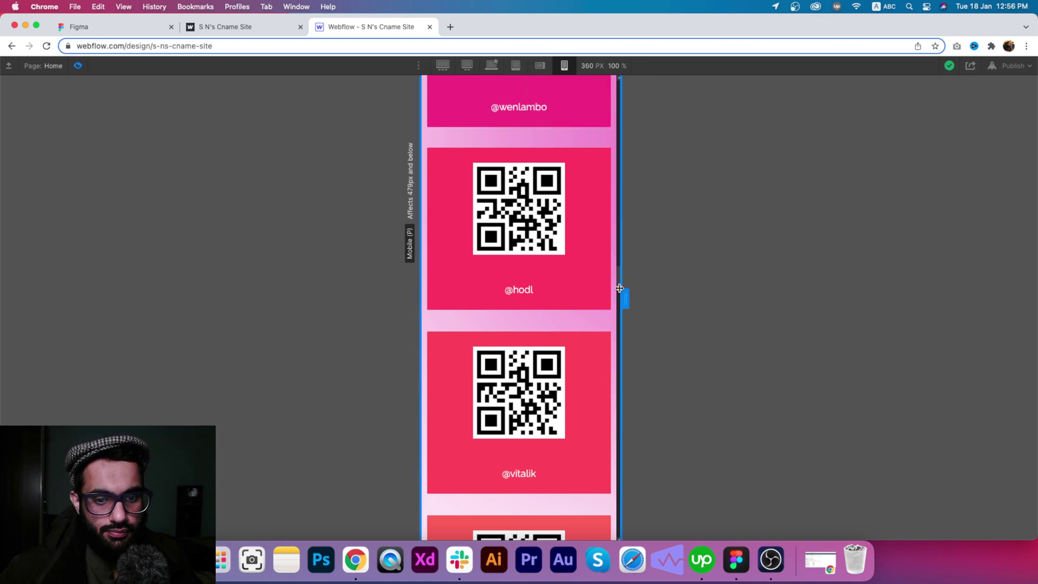
# - Review the 360 px mobile layout from the hero heading down to the footer
pyautogui.moveTo(618, 287); pyautogui.dragTo(614, 81)
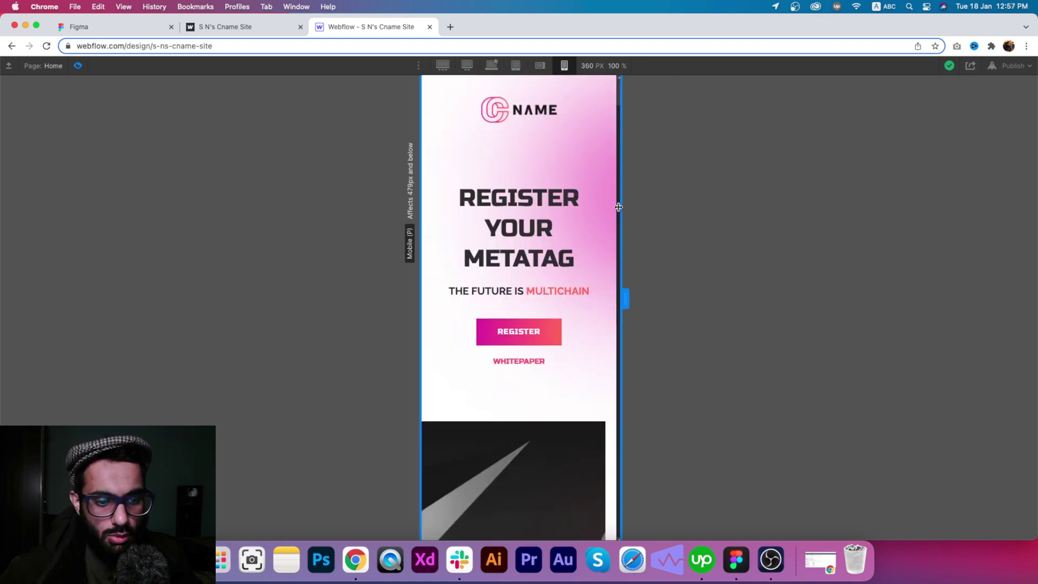
pyautogui.scroll(-5, 577, 252)
pyautogui.scroll(-2, 576, 252)
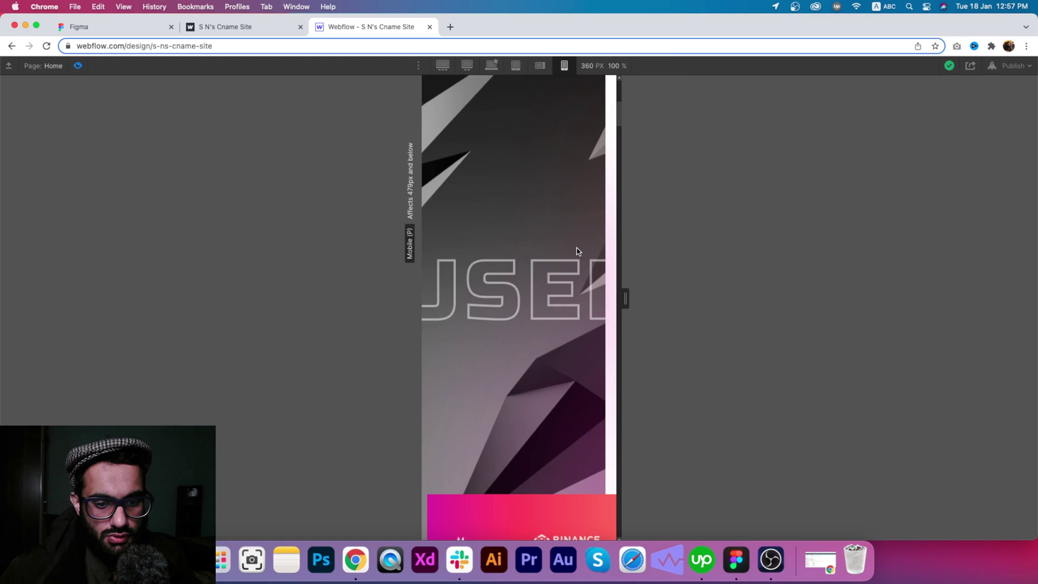
pyautogui.scroll(3, 577, 251)
pyautogui.scroll(4, 577, 251)
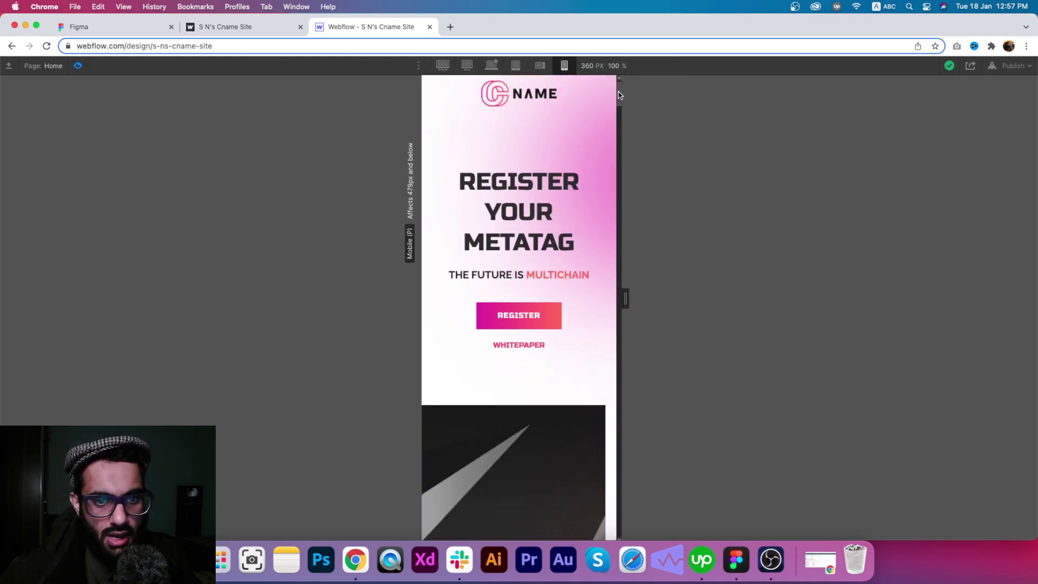
pyautogui.moveTo(618, 88); pyautogui.dragTo(622, 527)
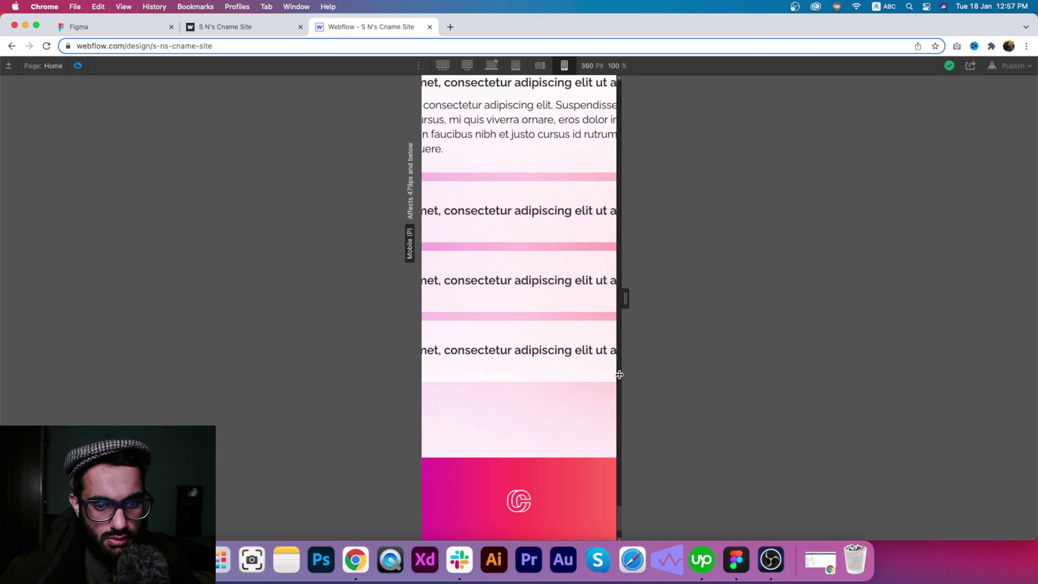
# - Widen the mobile canvas to about 450 px and return to editing mode
pyautogui.moveTo(625, 297); pyautogui.dragTo(648, 299)
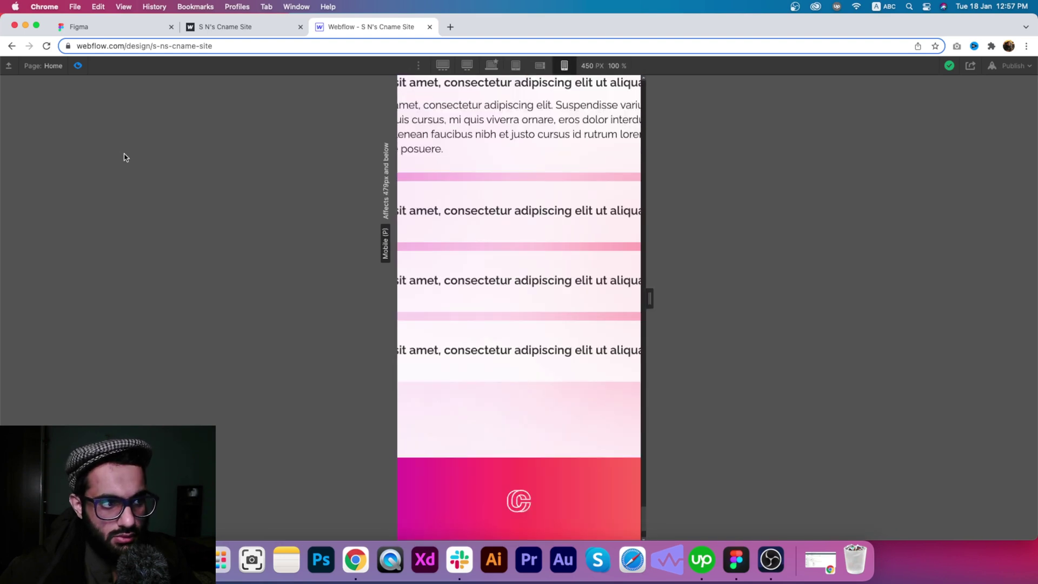
pyautogui.click(79, 66)
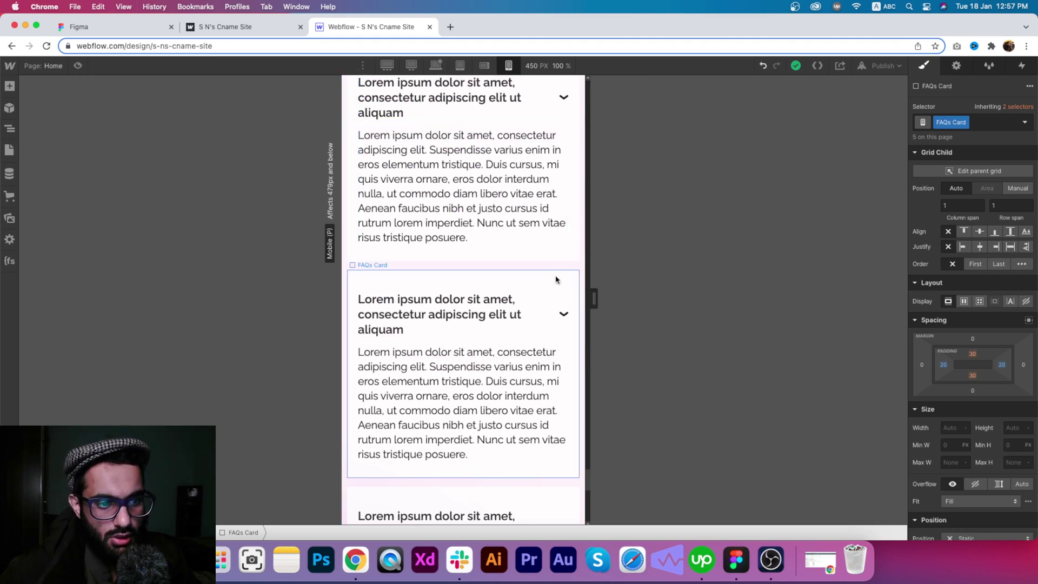
pyautogui.scroll(3, 557, 279)
pyautogui.scroll(3, 556, 279)
pyautogui.scroll(-3, 556, 281)
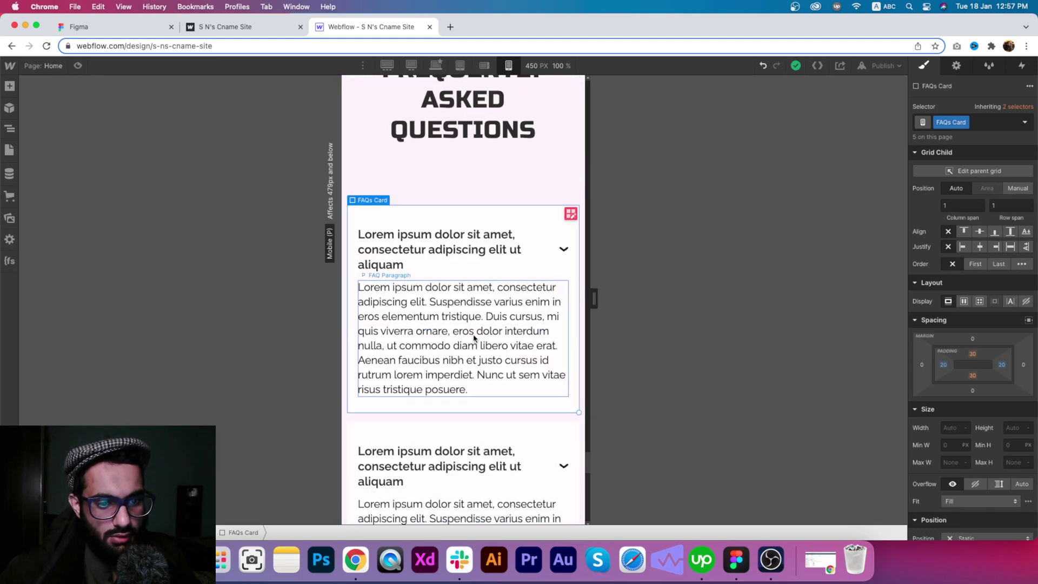
# - Show the Navigator's element tree and scroll the mobile canvas down to the moving text
pyautogui.click(9, 130)
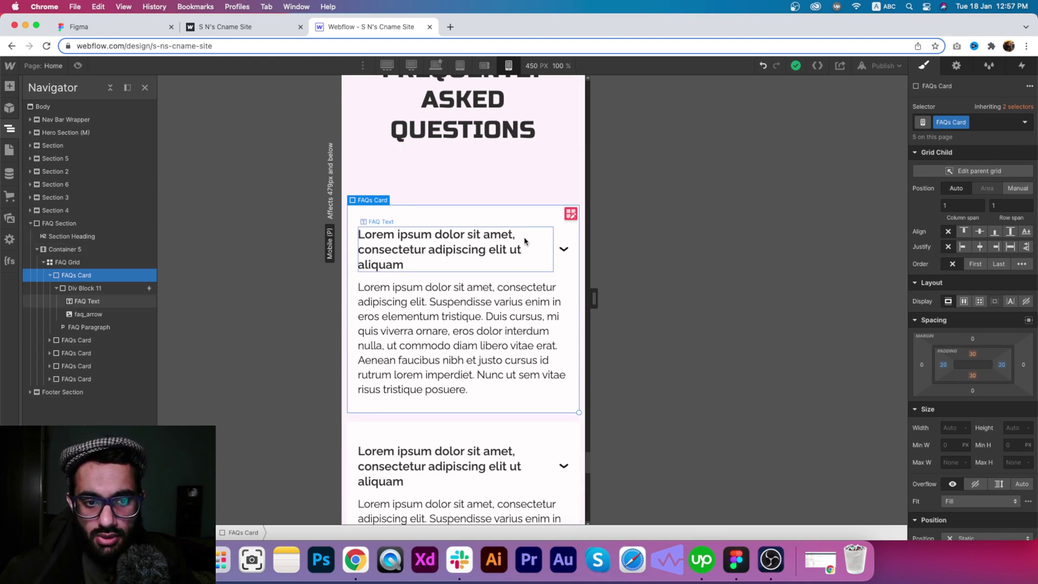
pyautogui.scroll(15, 525, 241)
pyautogui.scroll(-3, 502, 233)
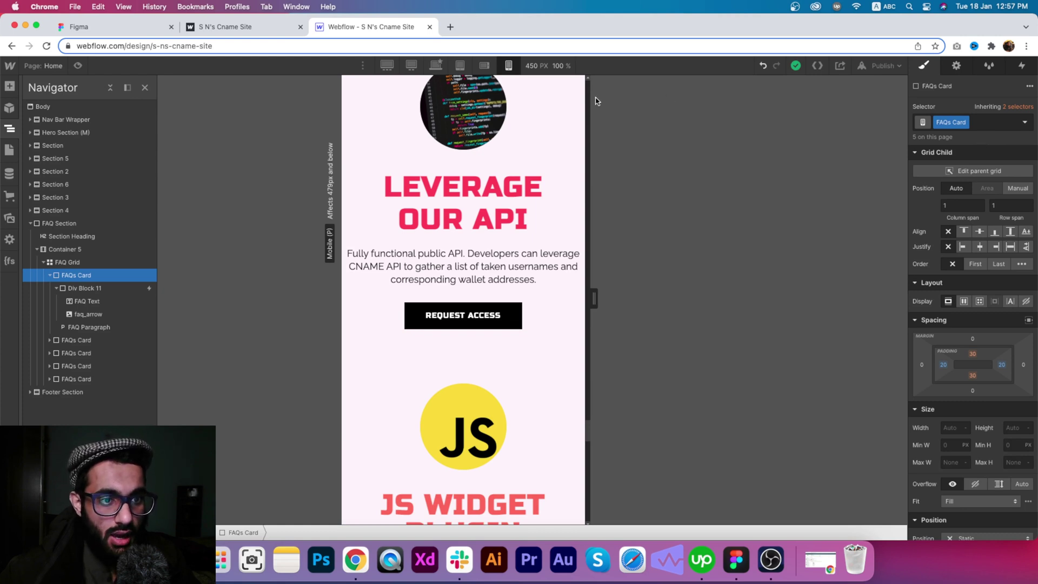
pyautogui.scroll(1, 623, 329)
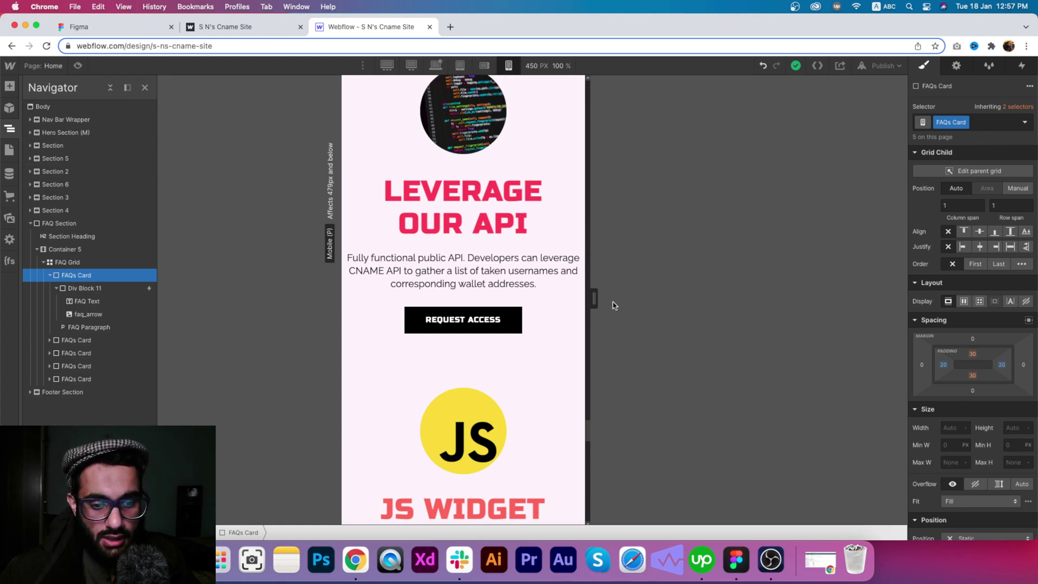
pyautogui.scroll(-15, 591, 292)
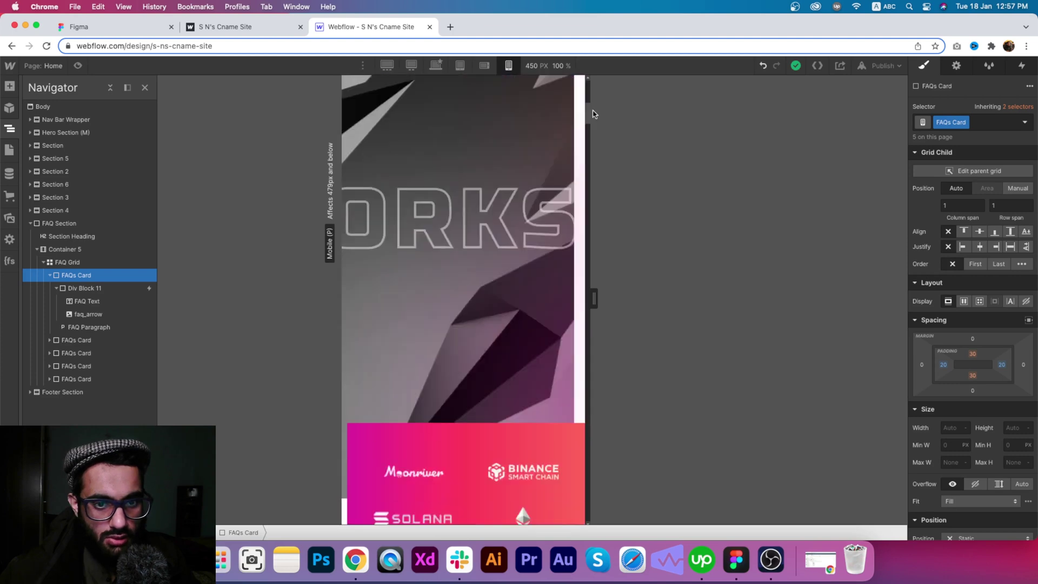
# - Select the ORKS Moving Text element, open its Page Loads animation for editing, then bring up Figma
pyautogui.click(510, 202)
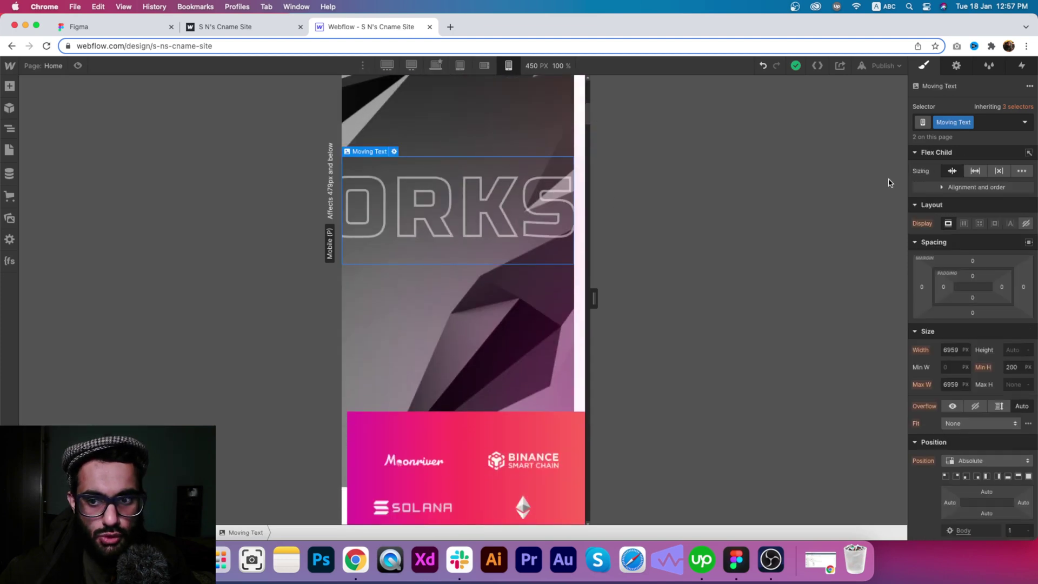
pyautogui.click(8, 132)
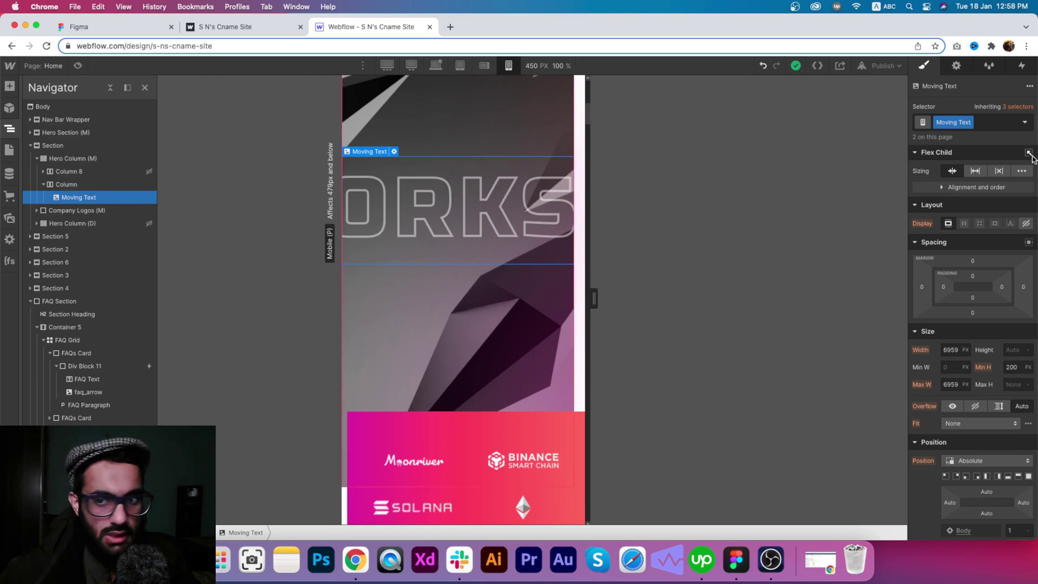
pyautogui.click(1022, 66)
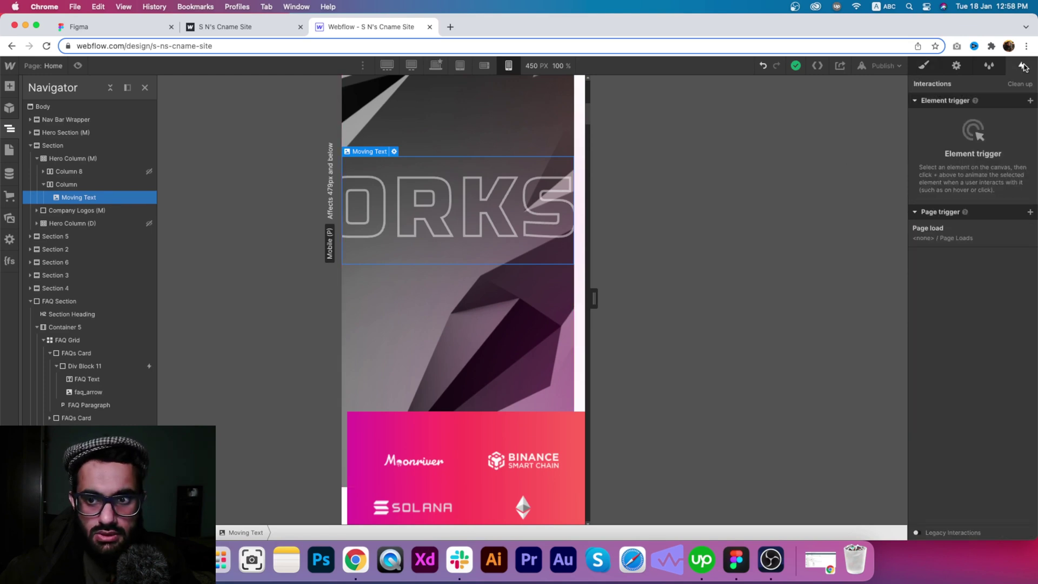
pyautogui.click(957, 231)
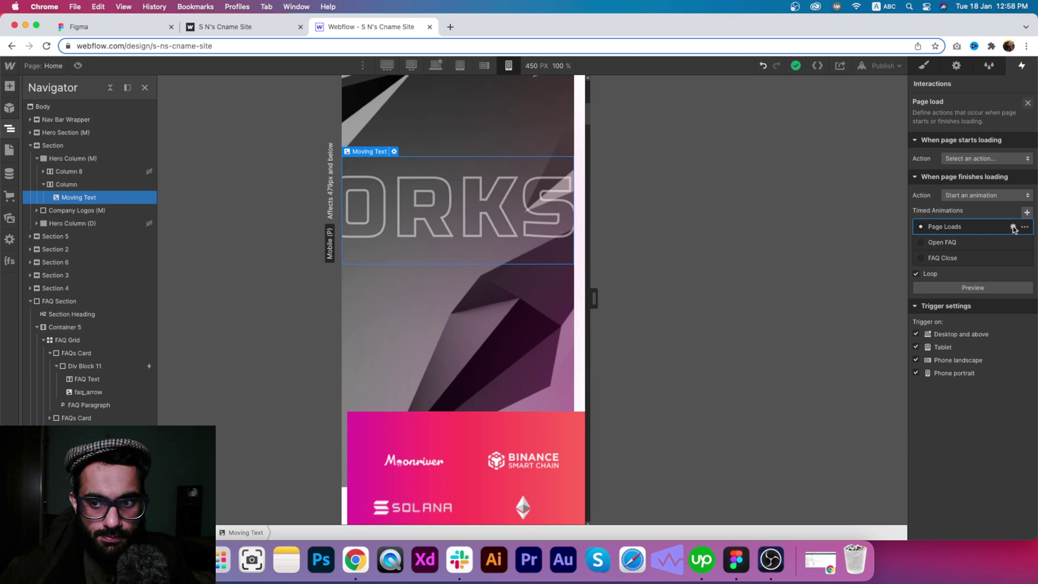
pyautogui.click(1013, 227)
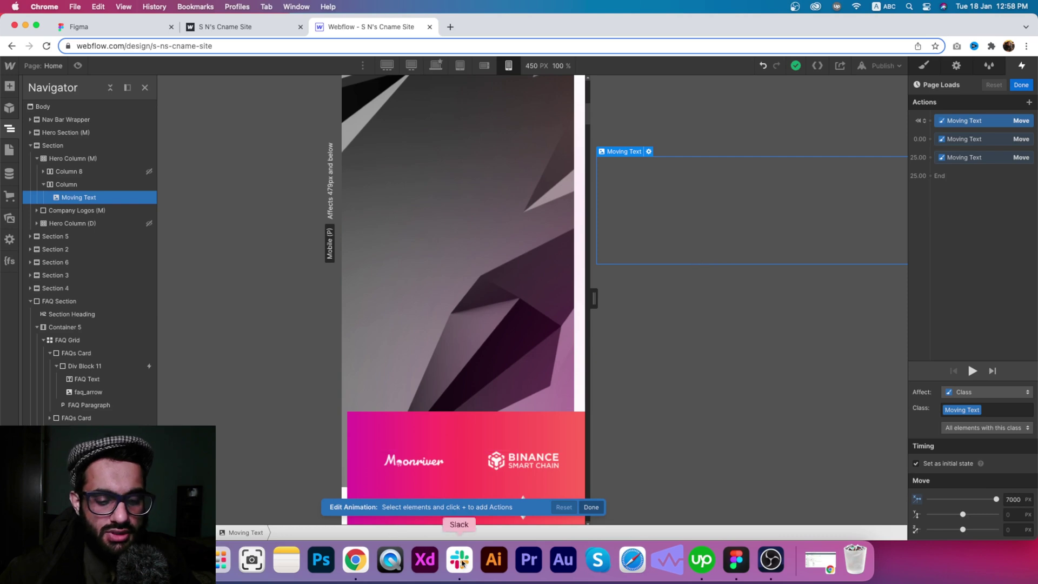
pyautogui.click(736, 560)
# - Check that Figma's outlined moving-text layer measures 6958.35 × 120, then return to Webflow
pyautogui.scroll(3, 553, 199)
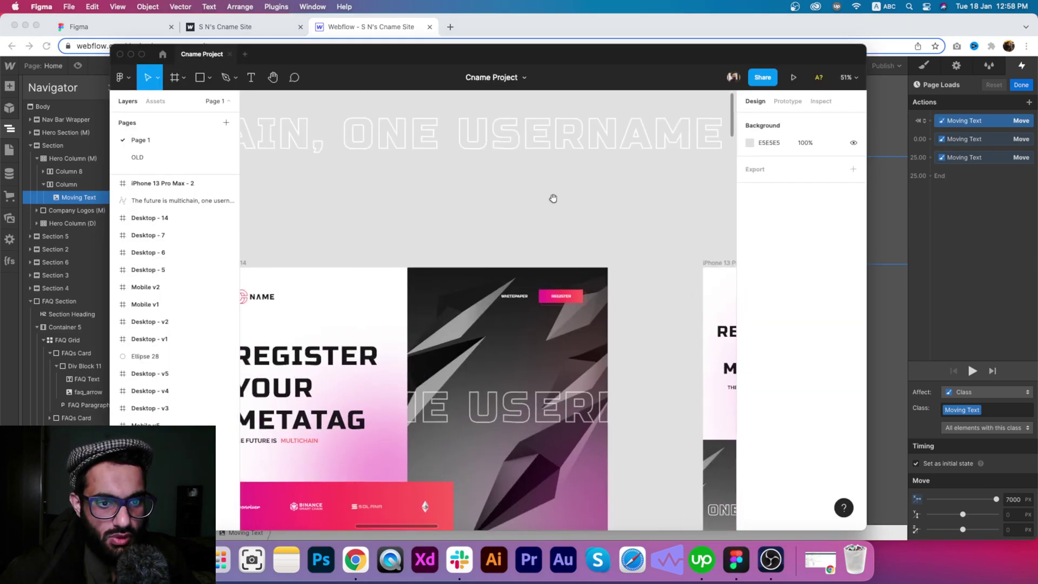
pyautogui.scroll(5, 553, 199)
pyautogui.click(554, 266)
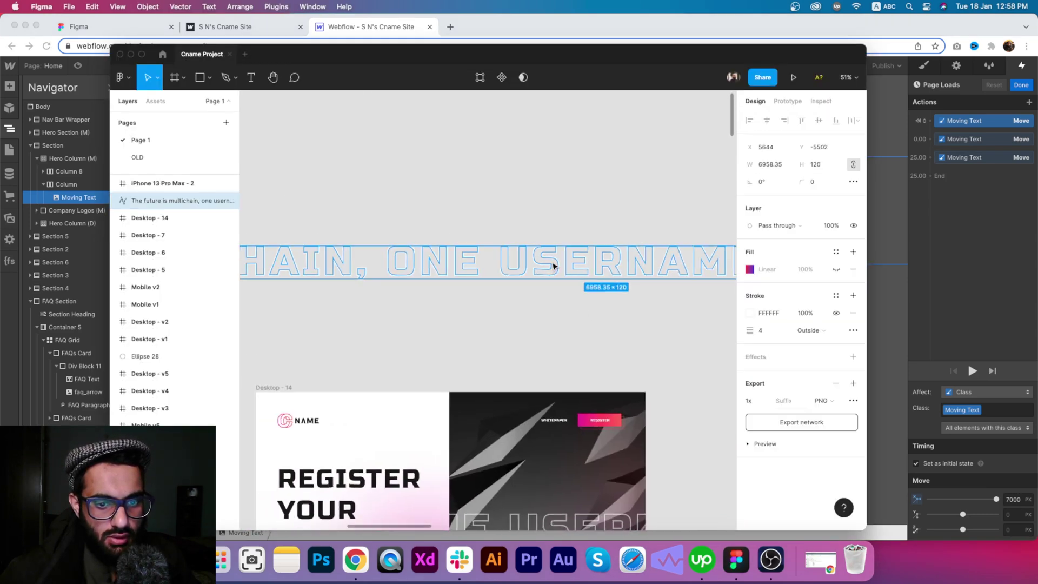
pyautogui.scroll(-5, 553, 266)
pyautogui.scroll(5, 528, 262)
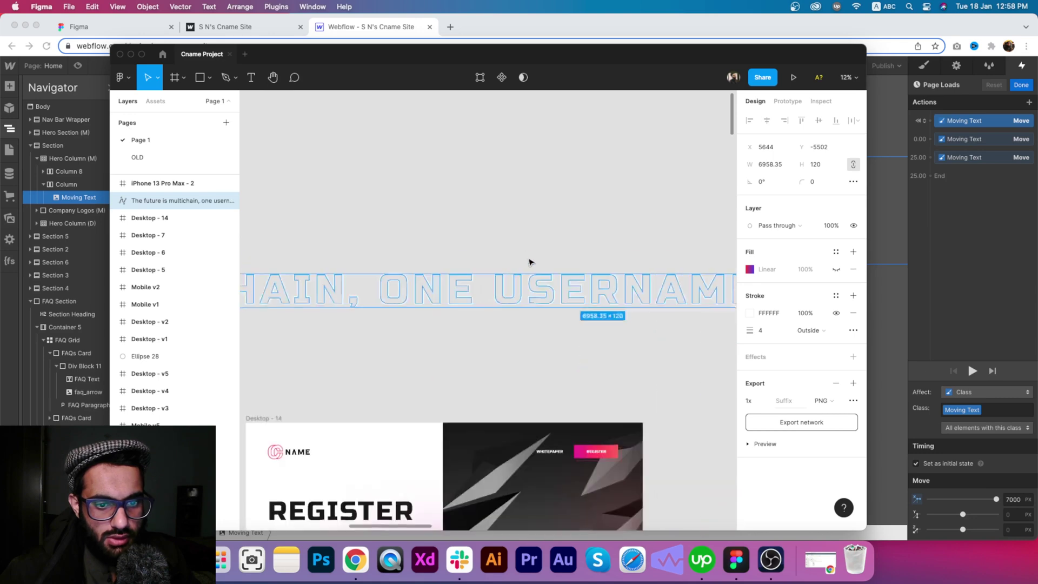
pyautogui.scroll(10, 551, 297)
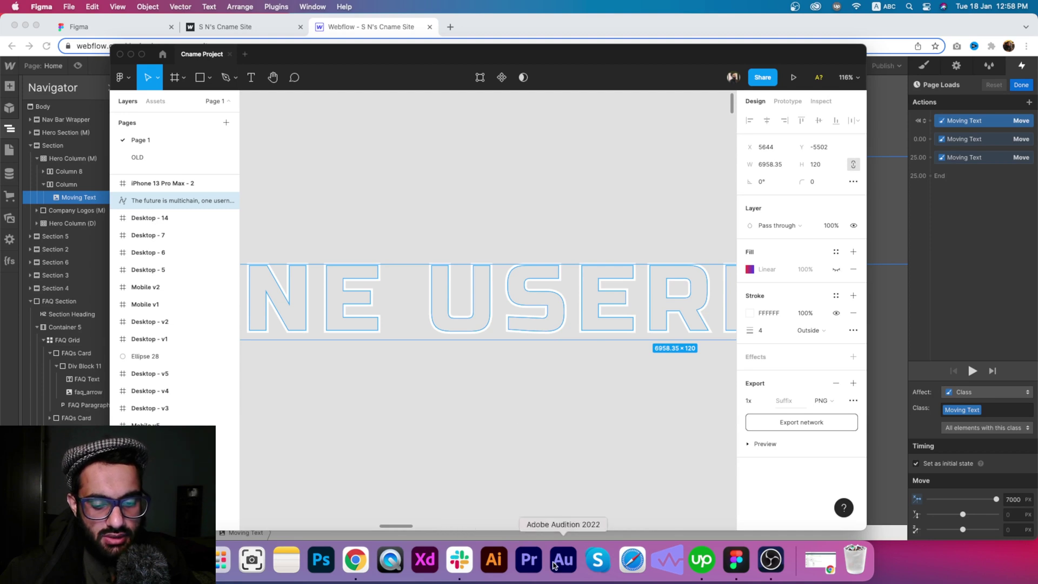
pyautogui.click(397, 35)
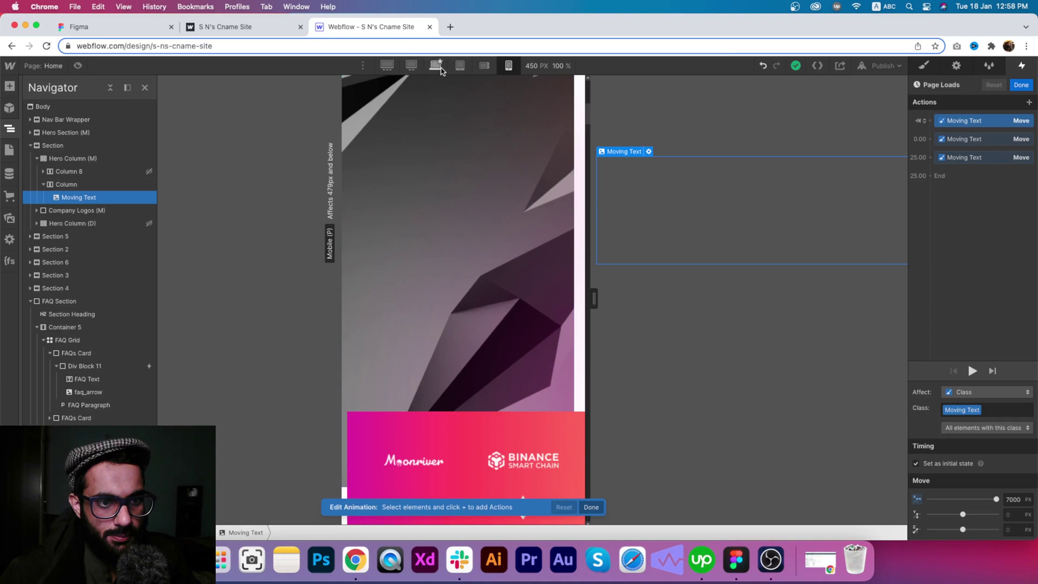
# - Return to the desktop breakpoint, finish the Page Loads animation, and view the published site
pyautogui.click(437, 66)
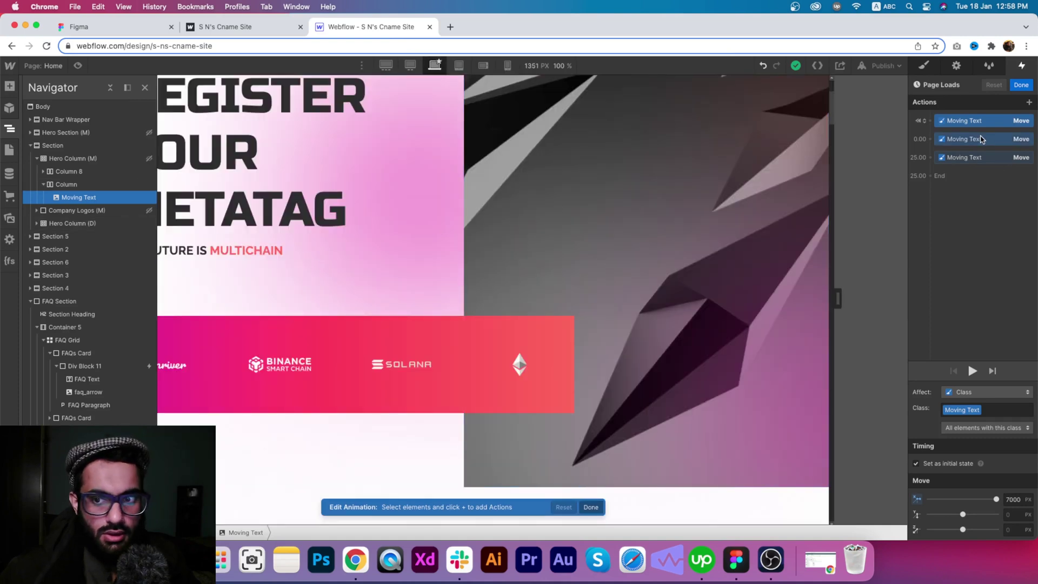
pyautogui.click(1020, 85)
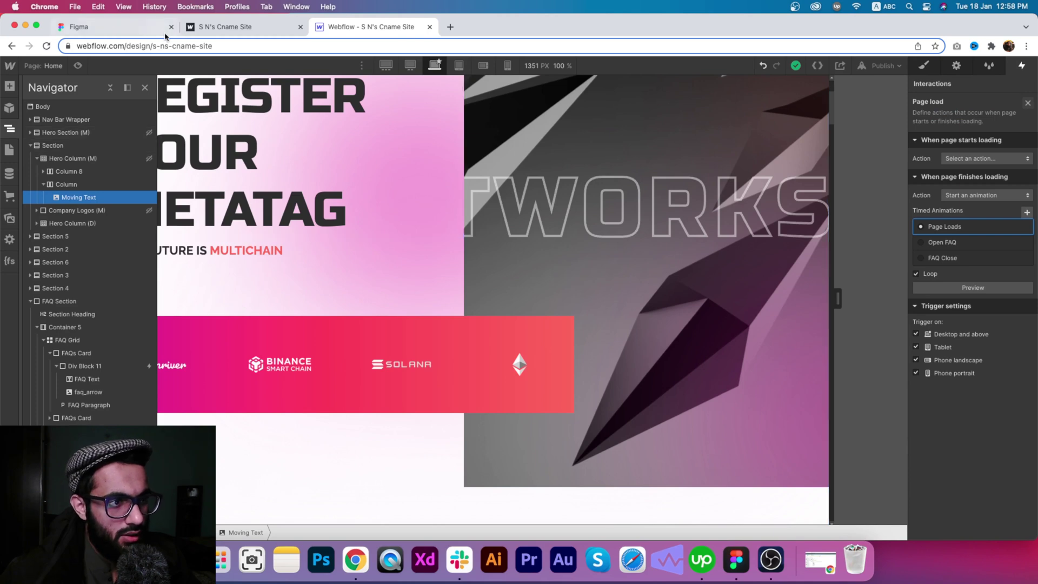
pyautogui.click(212, 30)
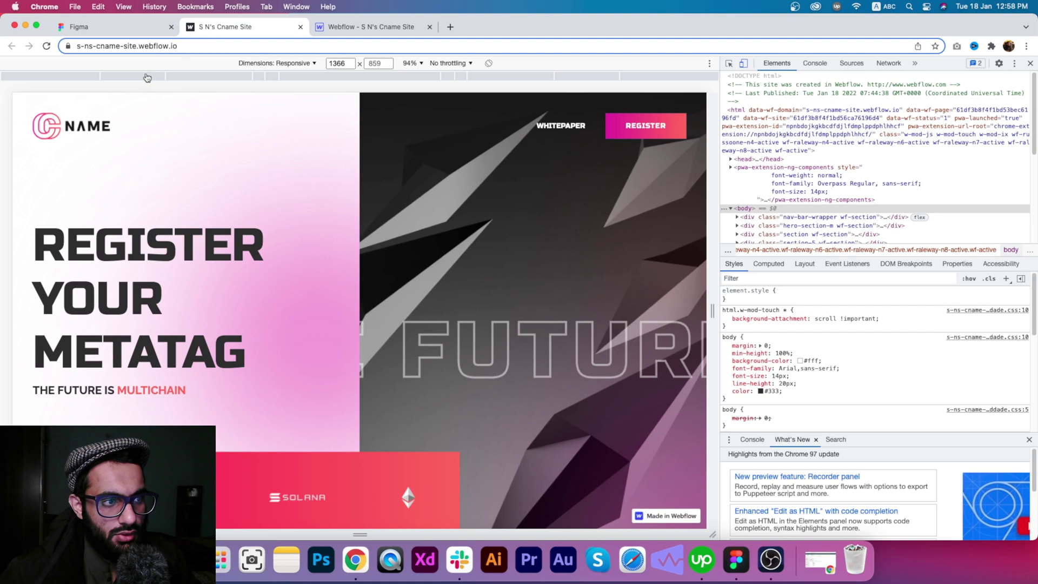
pyautogui.click(193, 45)
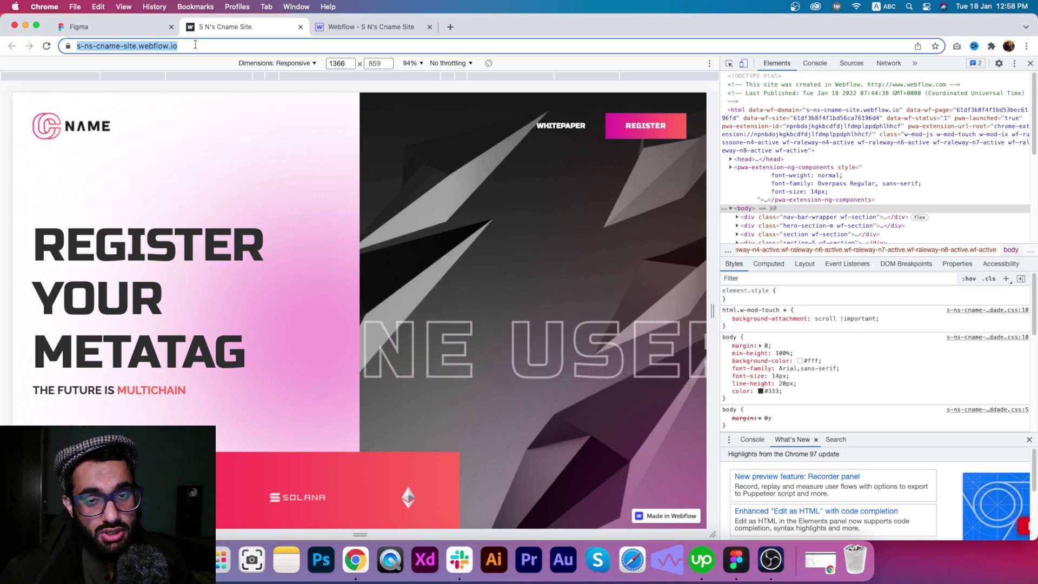
pyautogui.click(198, 46)
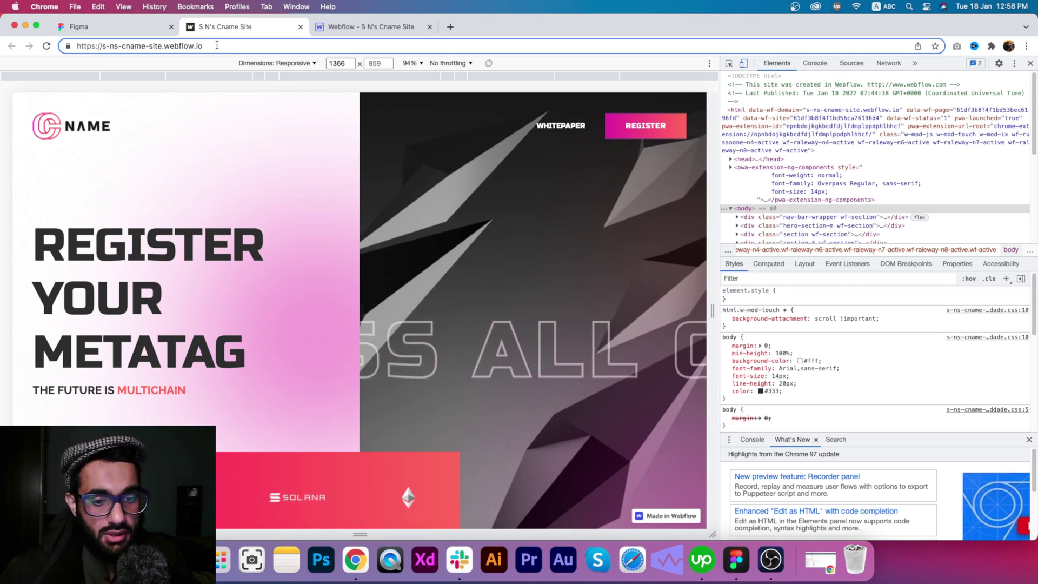
pyautogui.click(349, 65)
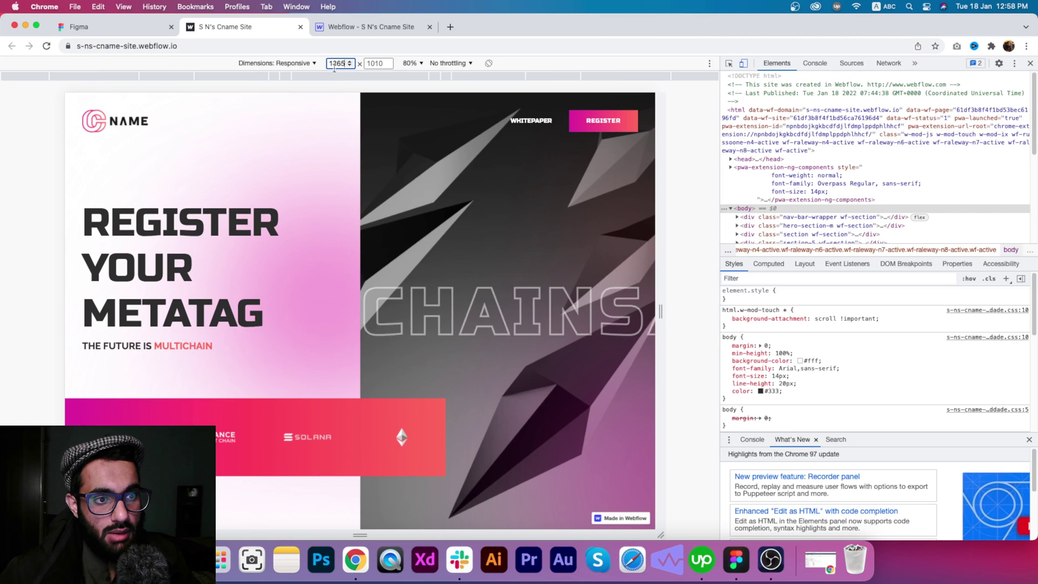
pyautogui.click(348, 62)
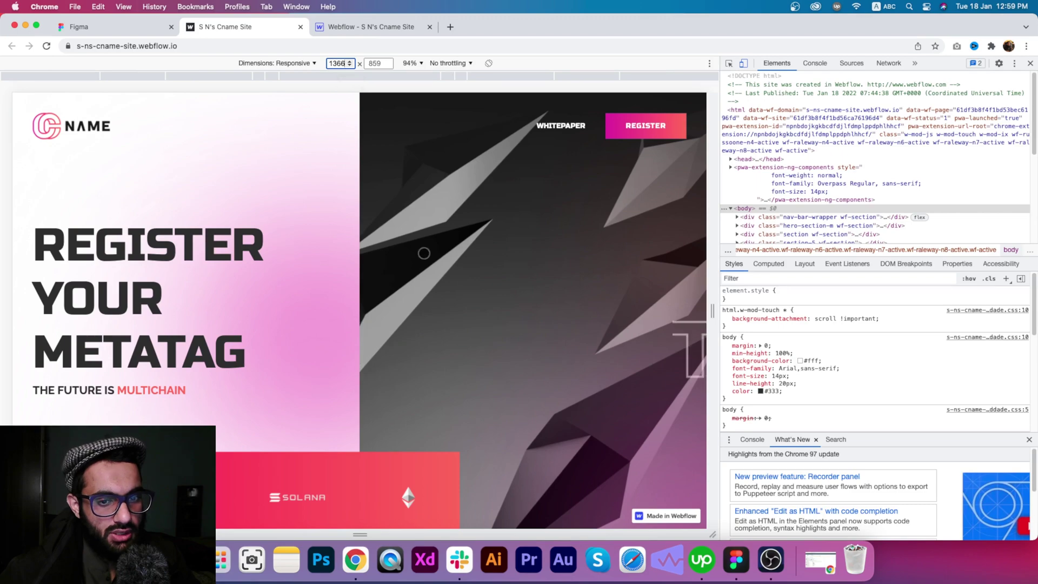
pyautogui.scroll(-10, 491, 247)
pyautogui.scroll(-15, 415, 230)
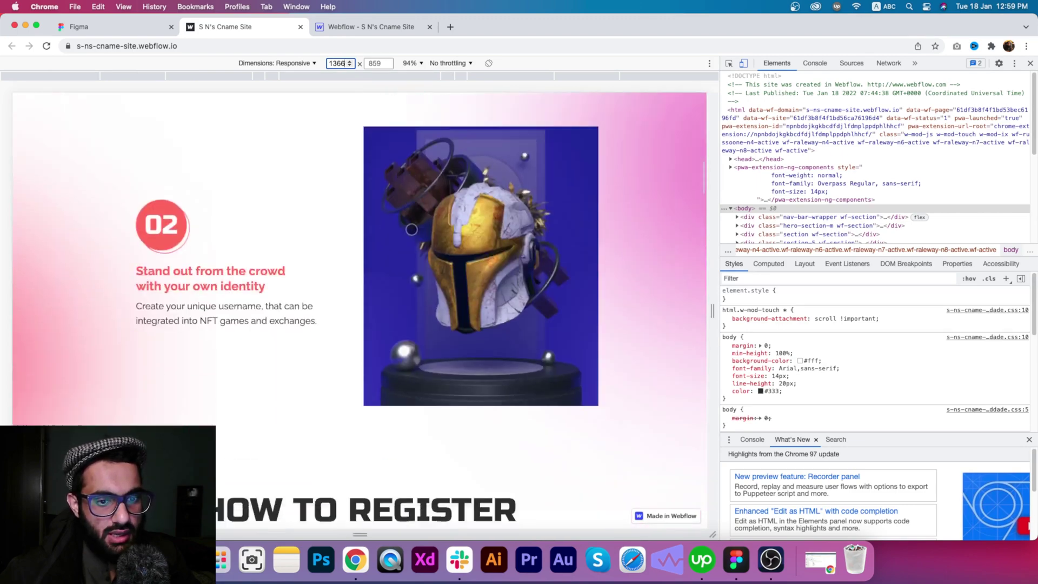
pyautogui.scroll(-10, 411, 230)
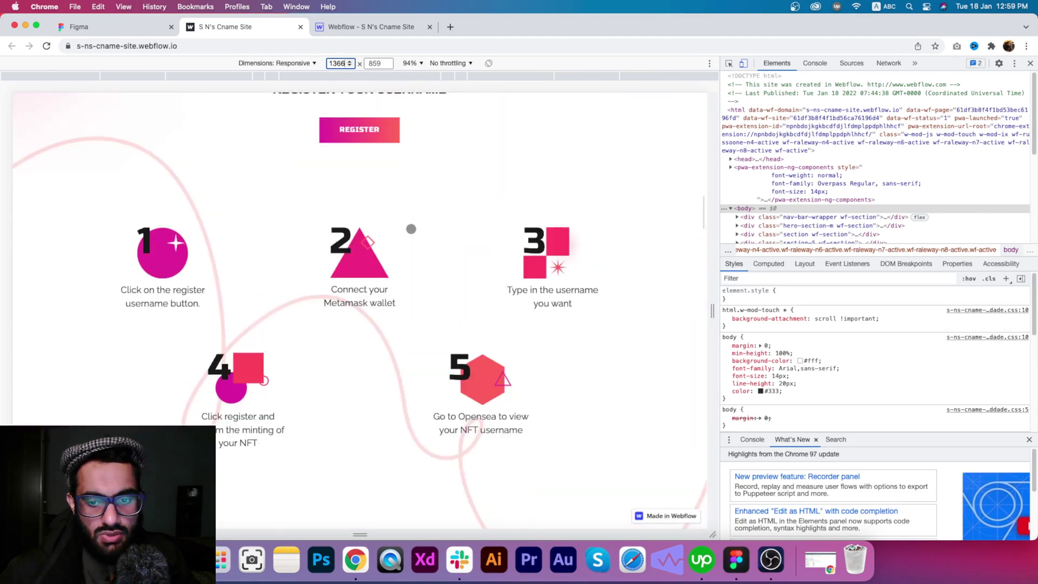
pyautogui.scroll(20, 411, 229)
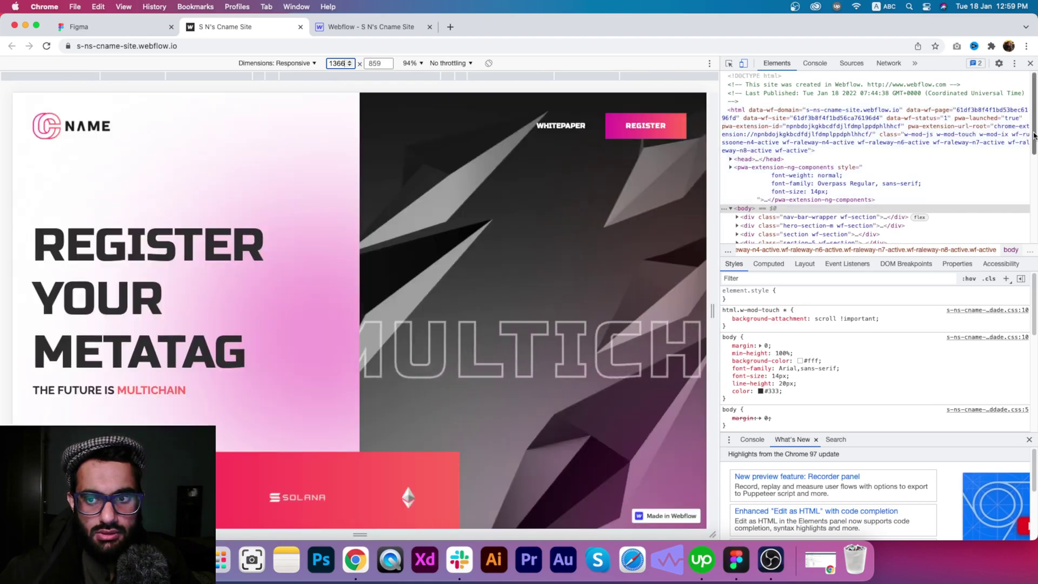
pyautogui.moveTo(1034, 135); pyautogui.dragTo(1035, 224)
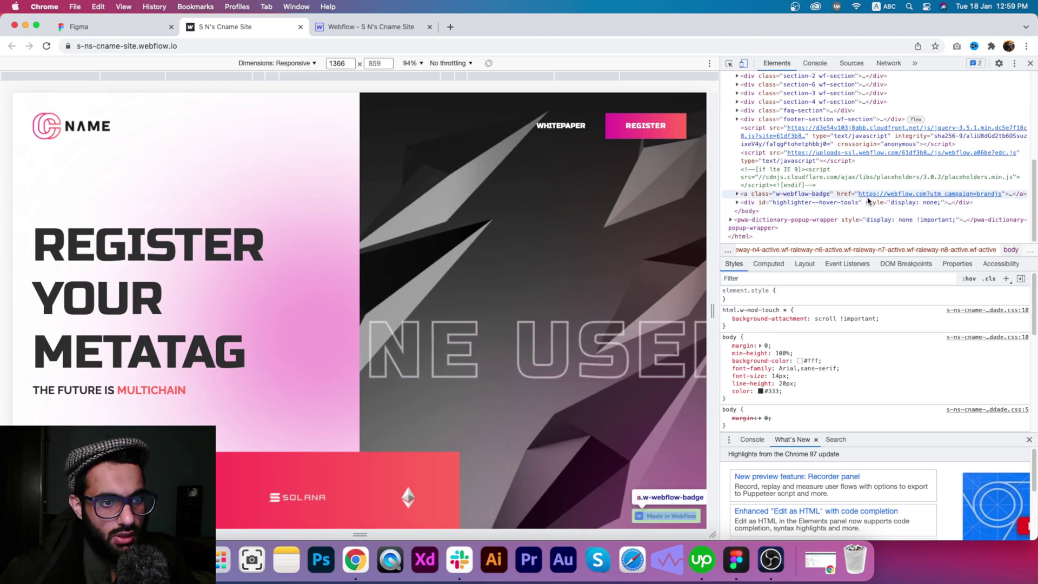